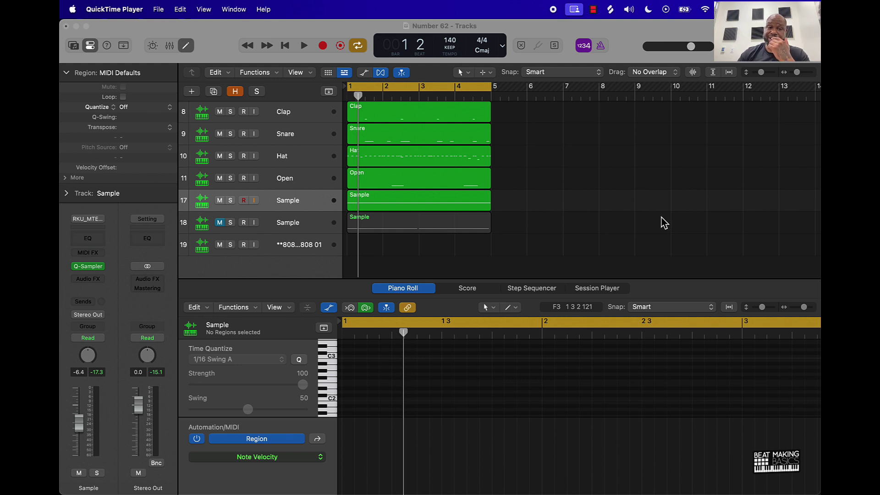
# Step: Mute the 808 track and play the four-bar loop to hear the drums together with the sample
pyautogui.click(220, 246)
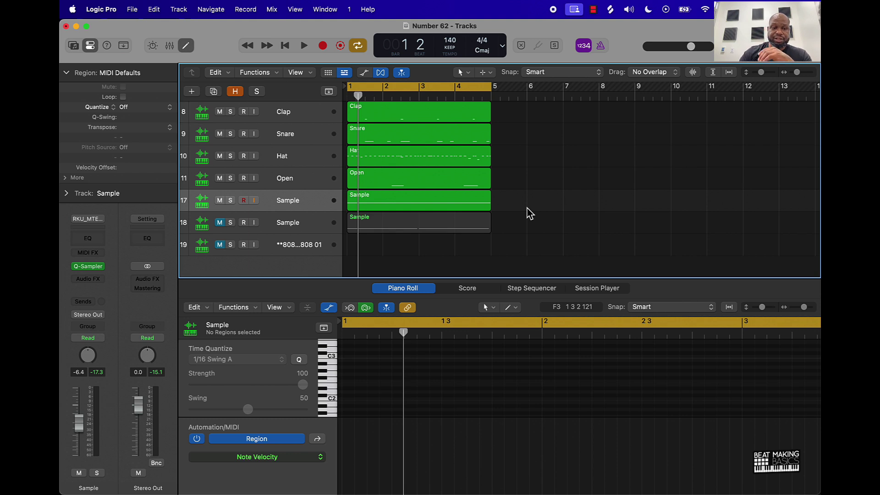
pyautogui.press('space')
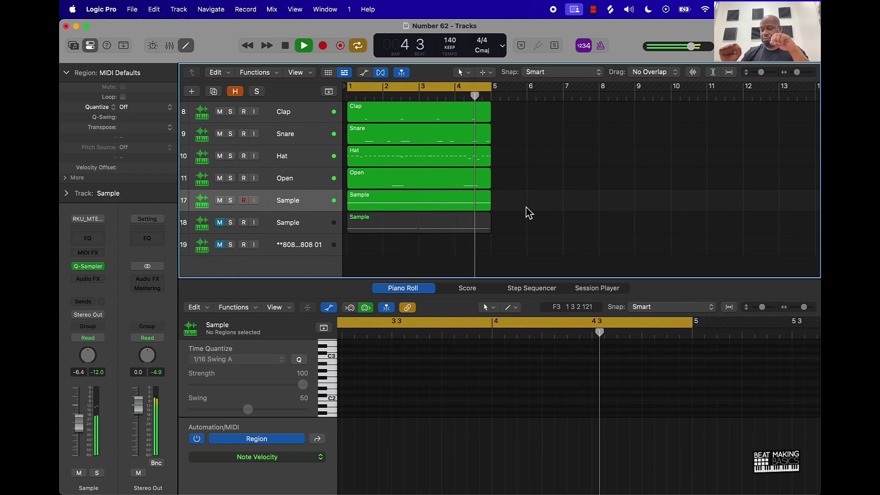
pyautogui.press('space')
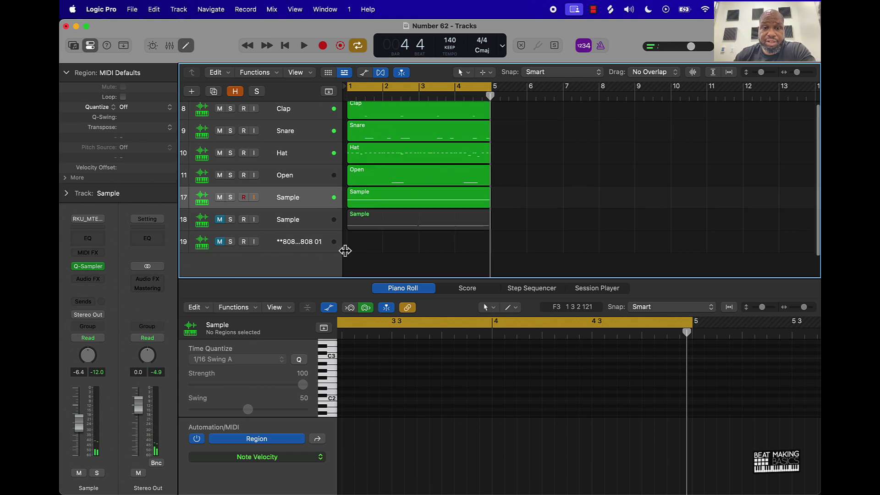
# Step: Load the Sample region into a new Quick Sampler track and turn on Flex with Follow Tempo
pyautogui.scroll(-2, 355, 220)
pyautogui.moveTo(366, 195); pyautogui.dragTo(237, 220)
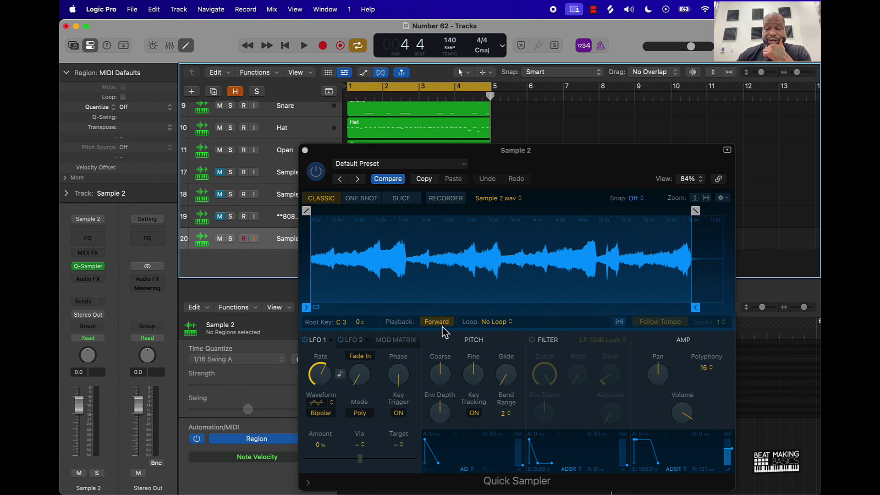
pyautogui.click(495, 327)
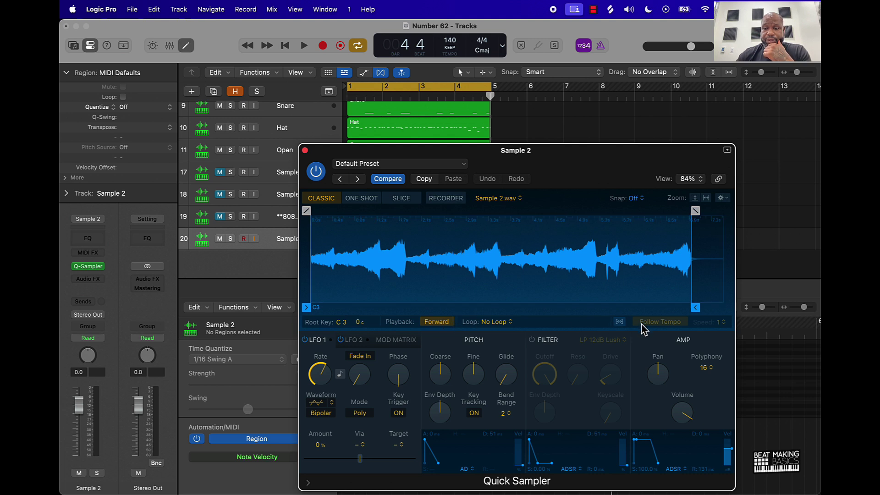
pyautogui.click(621, 322)
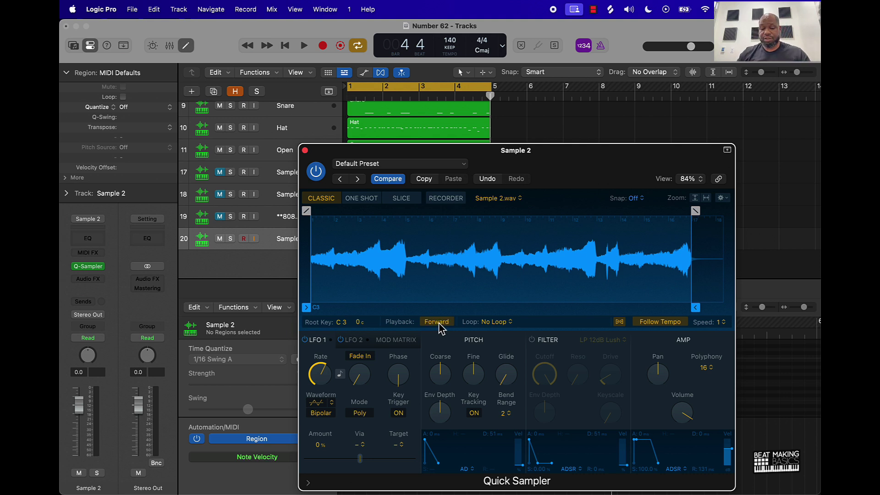
# Step: Open Musical Typing, lower its octave to C2 and audition the sample in Classic mode
pyautogui.press('super+k')
pyautogui.press('k')
pyautogui.press('j')
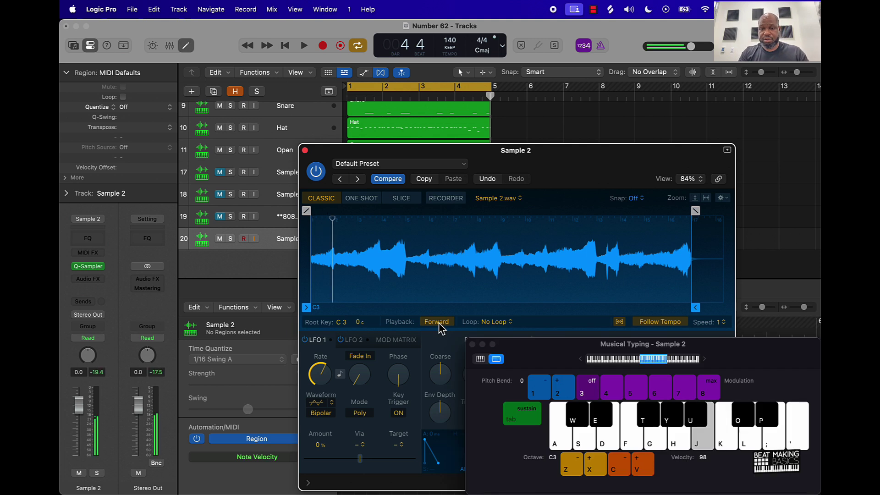
pyautogui.press('z')
pyautogui.press('k')
pyautogui.press('super+k')
pyautogui.click(436, 322)
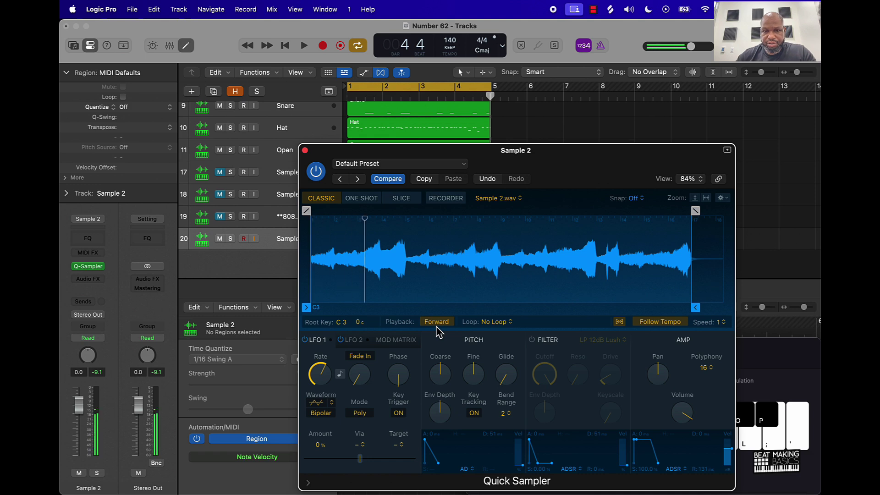
# Step: Switch the sampler to Slice mode and arrange the Quick Sampler and Musical Typing windows so the slices and keys show together
pyautogui.moveTo(321, 153); pyautogui.dragTo(277, 168)
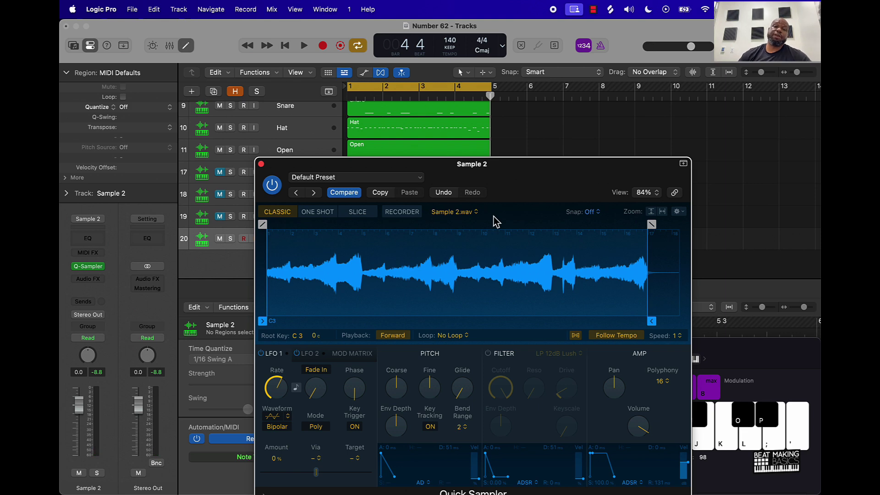
pyautogui.moveTo(500, 178); pyautogui.dragTo(450, 93)
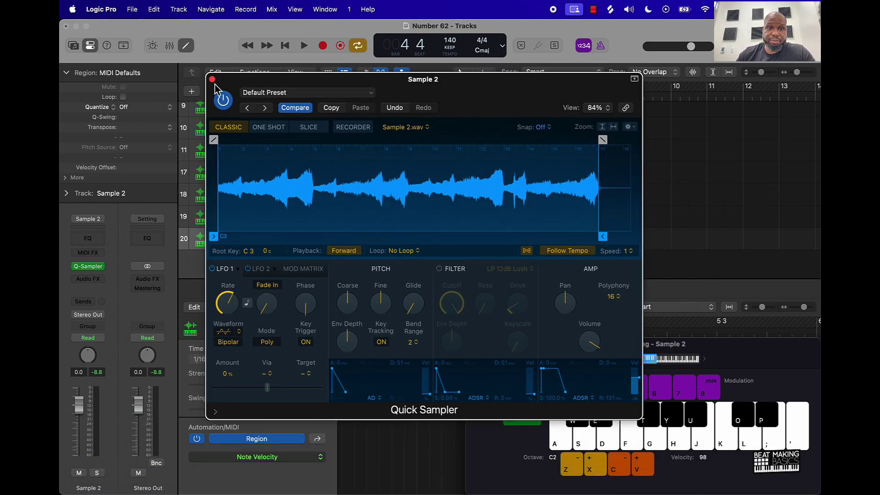
pyautogui.click(306, 129)
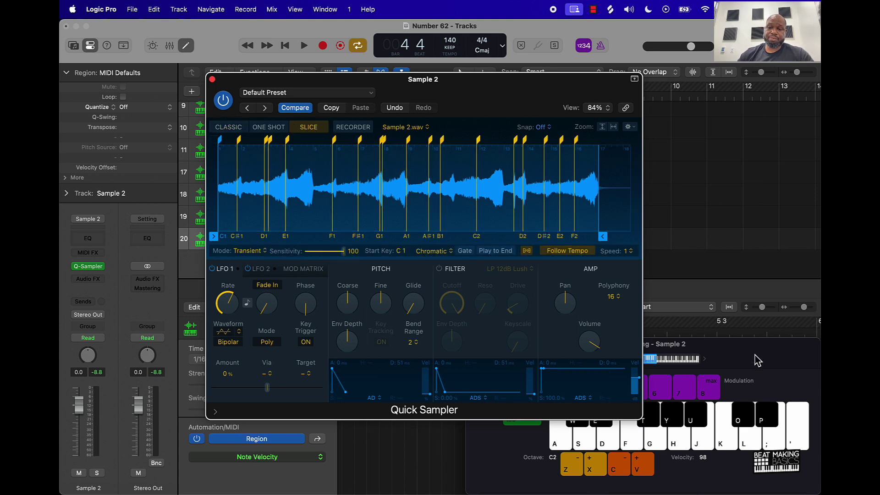
pyautogui.moveTo(755, 359); pyautogui.dragTo(645, 243)
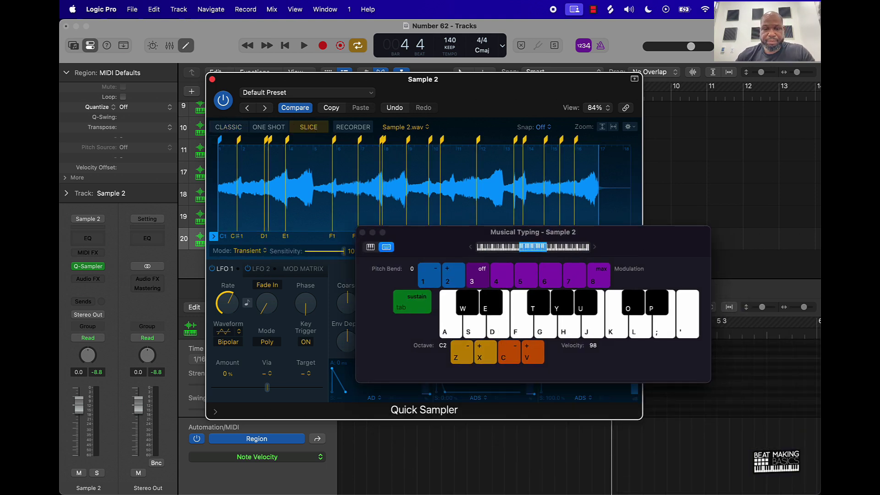
pyautogui.moveTo(417, 251); pyautogui.dragTo(442, 286)
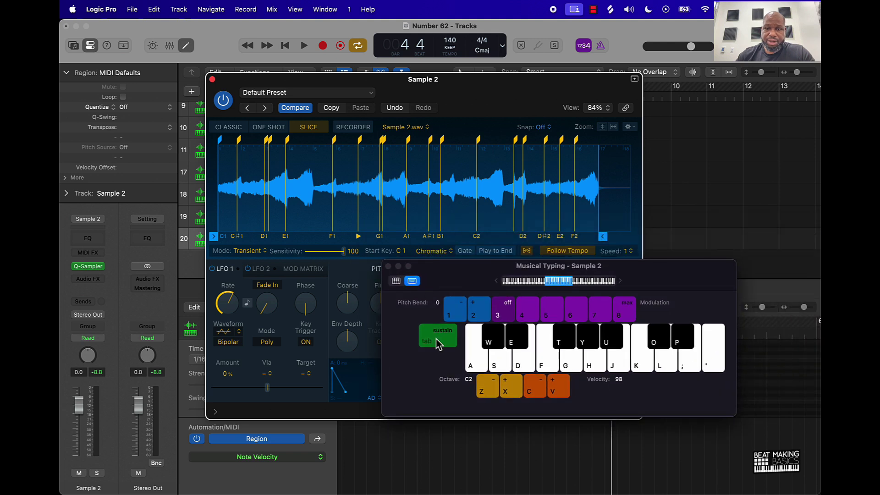
pyautogui.click(488, 345)
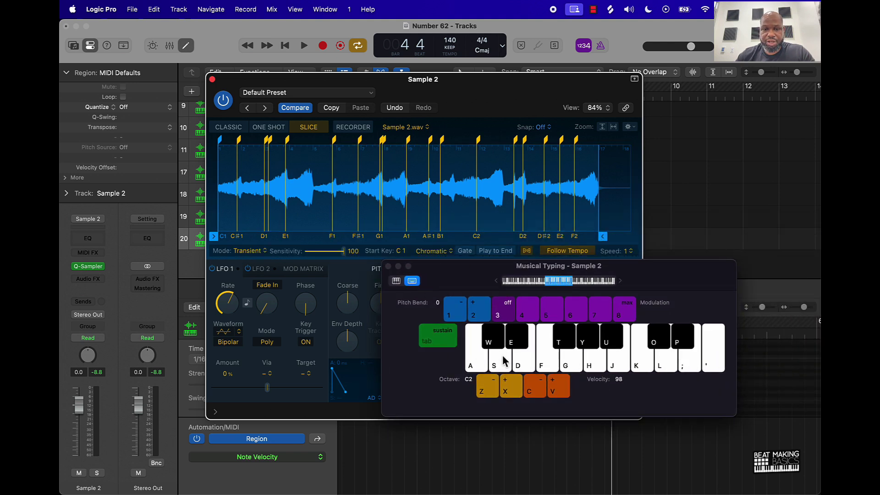
# Step: Map the slices to White keys instead of Chromatic and audition a few of them
pyautogui.click(264, 254)
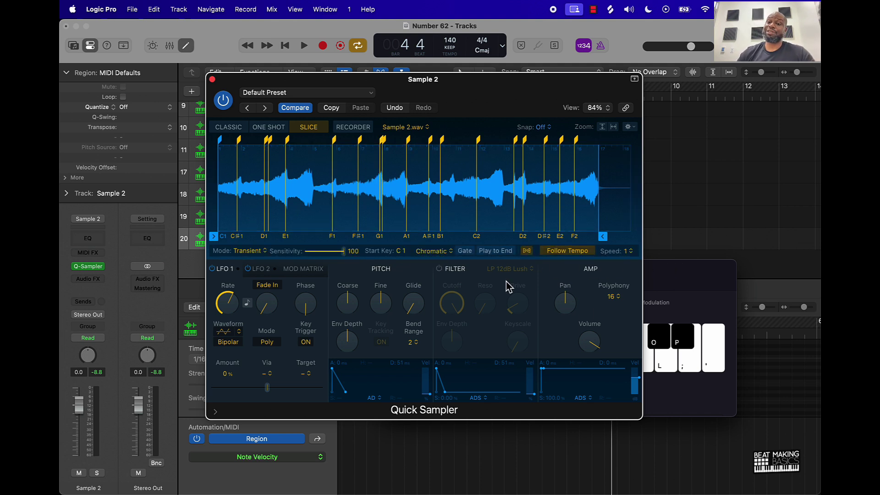
pyautogui.click(711, 291)
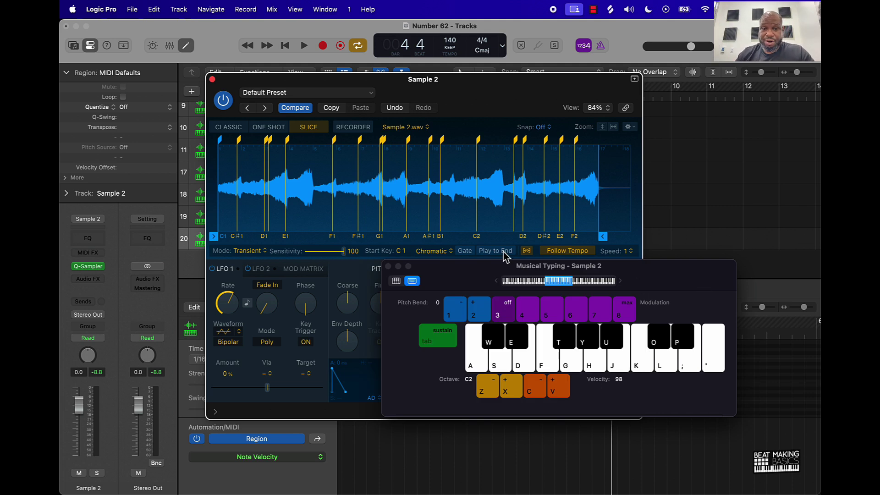
pyautogui.click(461, 245)
pyautogui.click(435, 251)
pyautogui.click(441, 266)
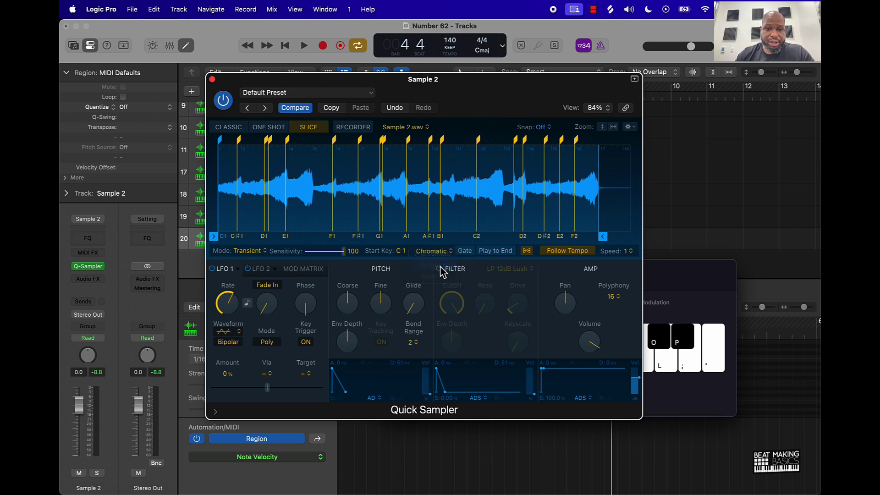
pyautogui.click(694, 290)
pyautogui.click(476, 362)
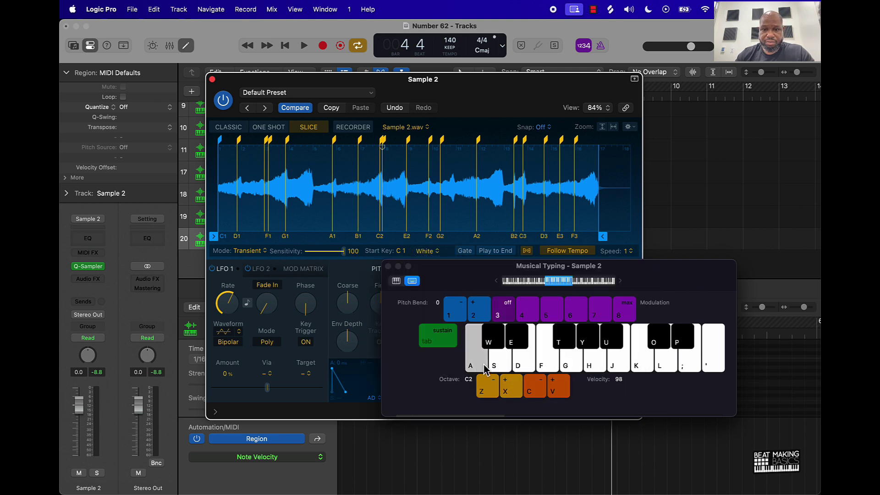
pyautogui.click(595, 362)
pyautogui.click(687, 364)
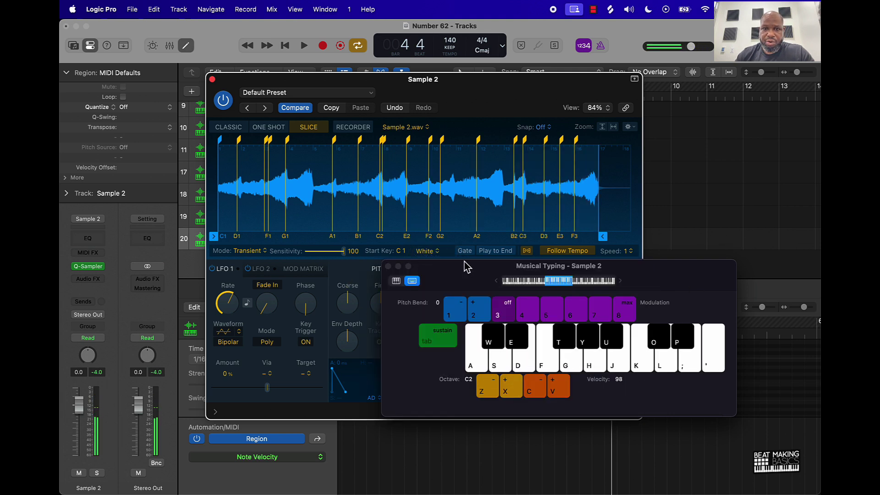
# Step: Try the Black key mapping with a short audition of the slices and restore the White mapping
pyautogui.click(426, 251)
pyautogui.click(420, 262)
pyautogui.click(718, 302)
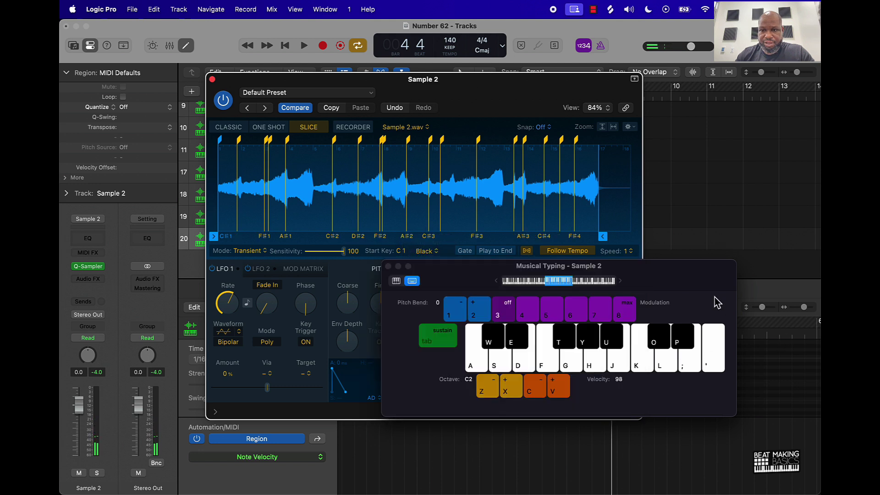
pyautogui.click(489, 344)
pyautogui.click(517, 344)
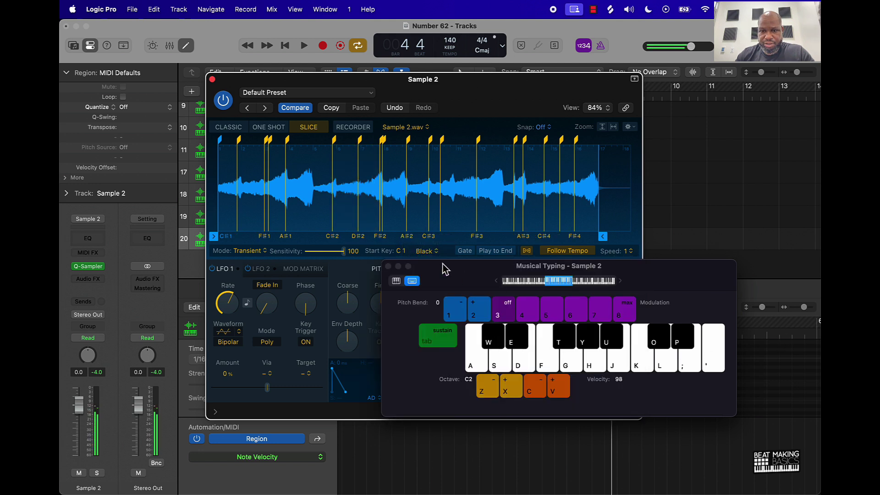
pyautogui.click(438, 257)
pyautogui.click(427, 251)
pyautogui.click(419, 242)
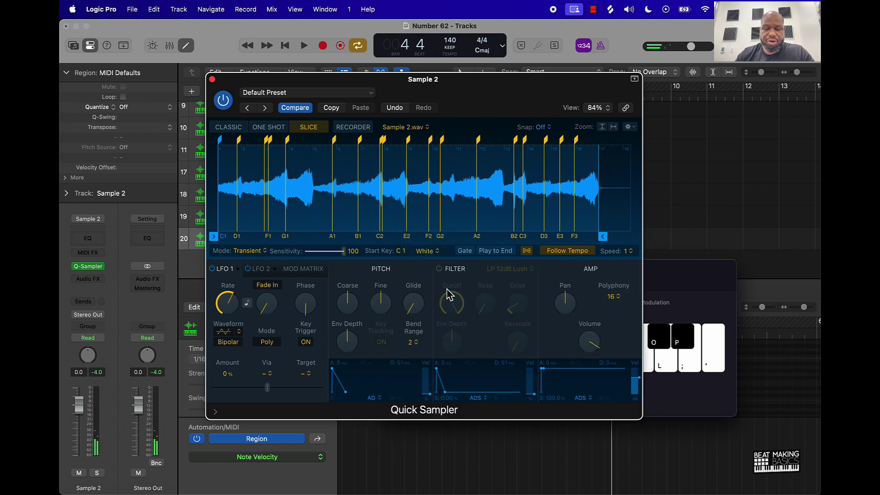
# Step: Change the slicing mode to Equal Divisions and set the number of slices to 22
pyautogui.click(247, 253)
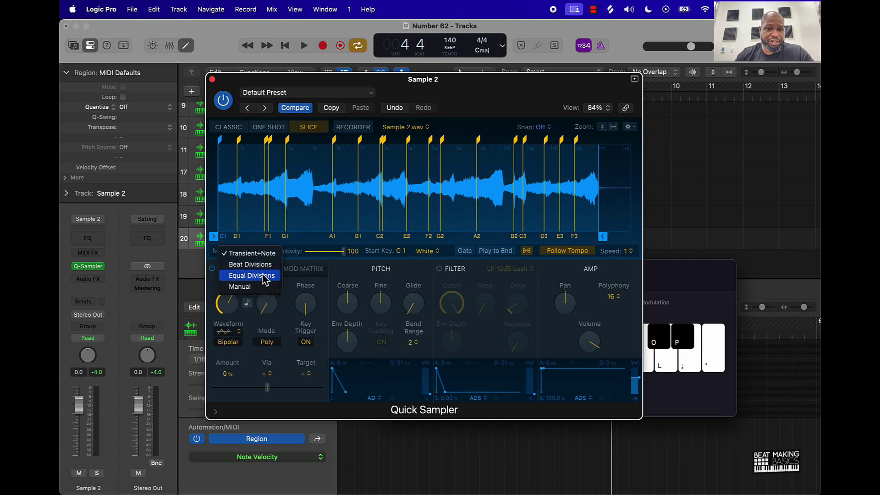
pyautogui.click(252, 275)
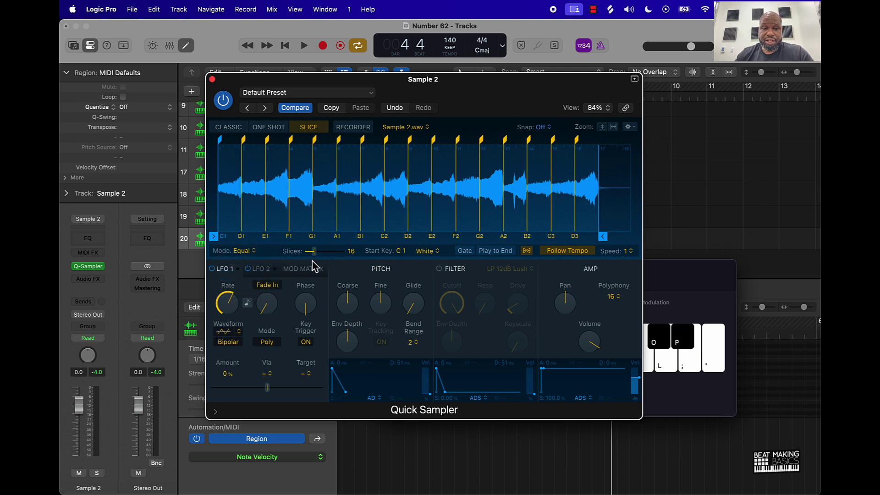
pyautogui.moveTo(315, 256)
pyautogui.mouseDown()
pyautogui.moveTo(335, 254)
pyautogui.moveTo(306, 259)
pyautogui.moveTo(346, 254)
pyautogui.moveTo(319, 259)
pyautogui.mouseUp()
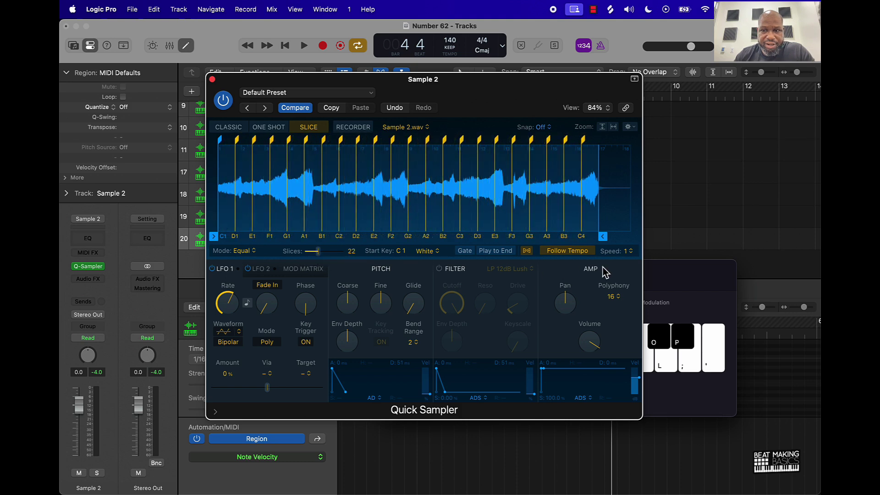
# Step: Lower the Musical Typing octave to C1 and play through the slices on the white keys
pyautogui.click(681, 279)
pyautogui.press('s')
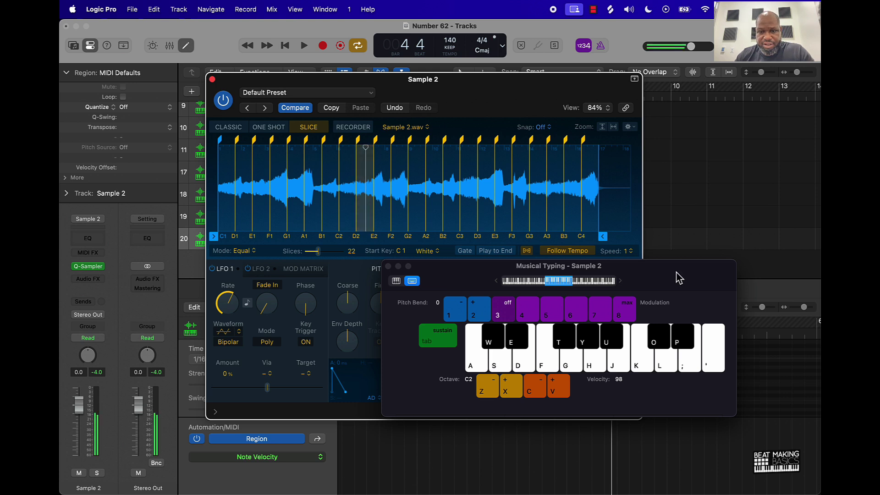
pyautogui.press('z')
pyautogui.press('s')
pyautogui.press('a')
pyautogui.press('s')
pyautogui.press('d')
pyautogui.press('f')
pyautogui.press('g')
pyautogui.press('h')
pyautogui.press('h')
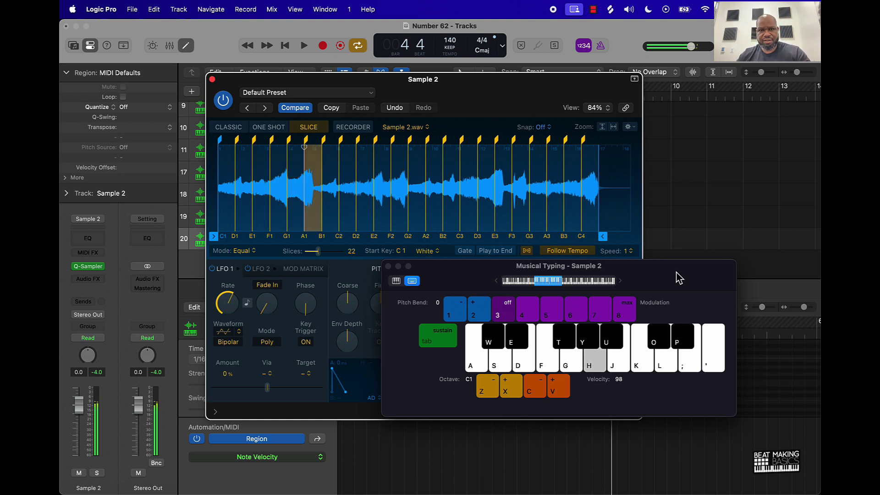
pyautogui.press('j')
pyautogui.press('j')
pyautogui.press('k')
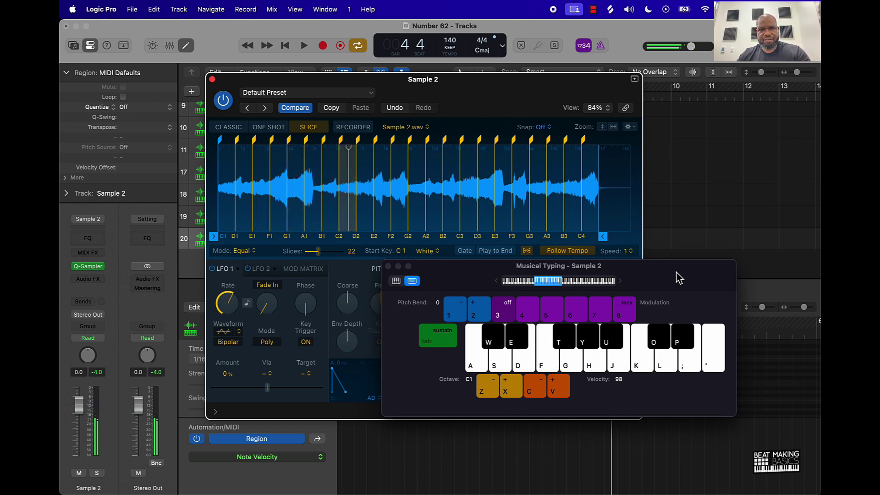
pyautogui.press('l')
pyautogui.press(';')
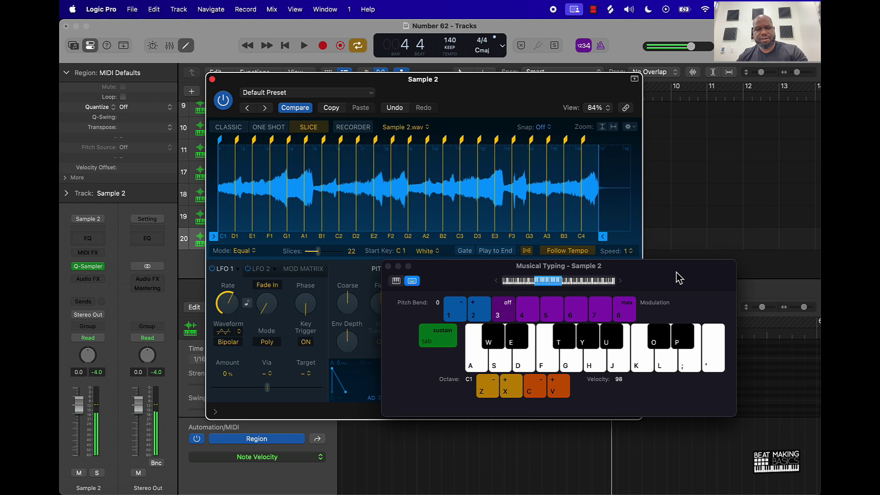
# Step: Add a ValhallaRoom reverb to the Sample 2 track with about 14.4% mix, 1.5 ms predelay and 1.19 s decay
pyautogui.click(98, 285)
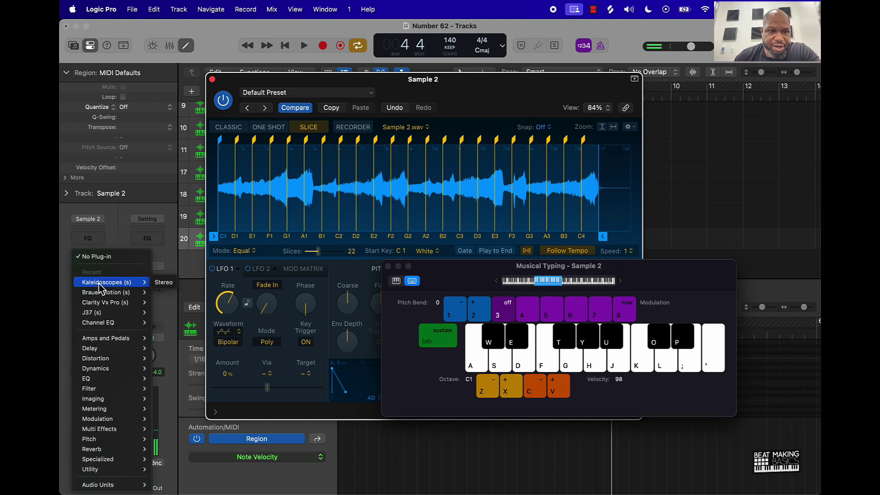
pyautogui.moveTo(136, 490)
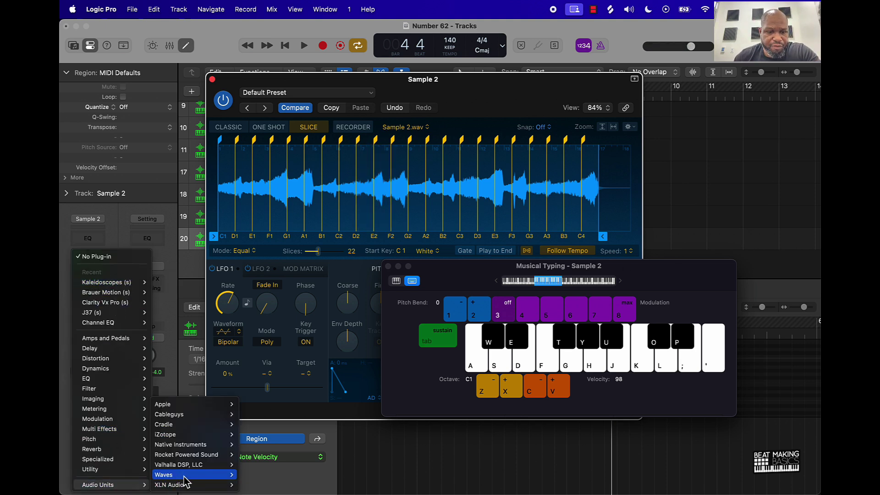
pyautogui.moveTo(192, 464)
pyautogui.click(283, 480)
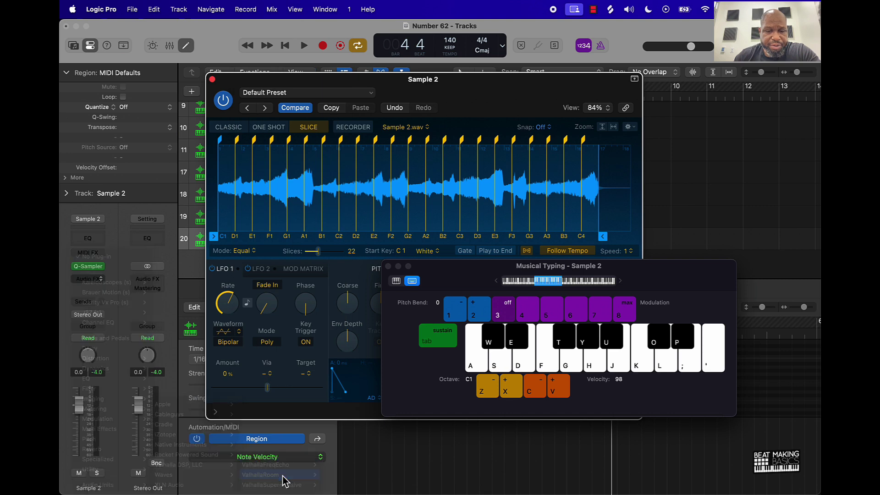
pyautogui.moveTo(359, 329); pyautogui.dragTo(389, 331)
pyautogui.moveTo(335, 261); pyautogui.dragTo(329, 324)
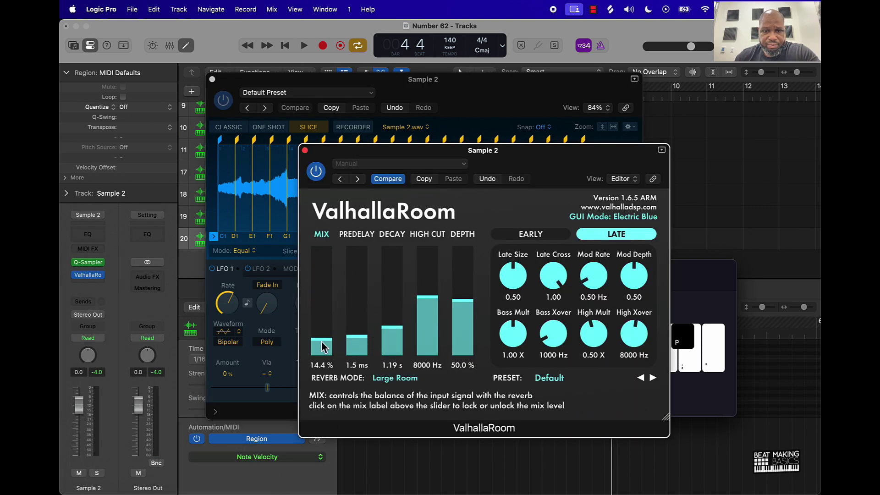
pyautogui.click(305, 151)
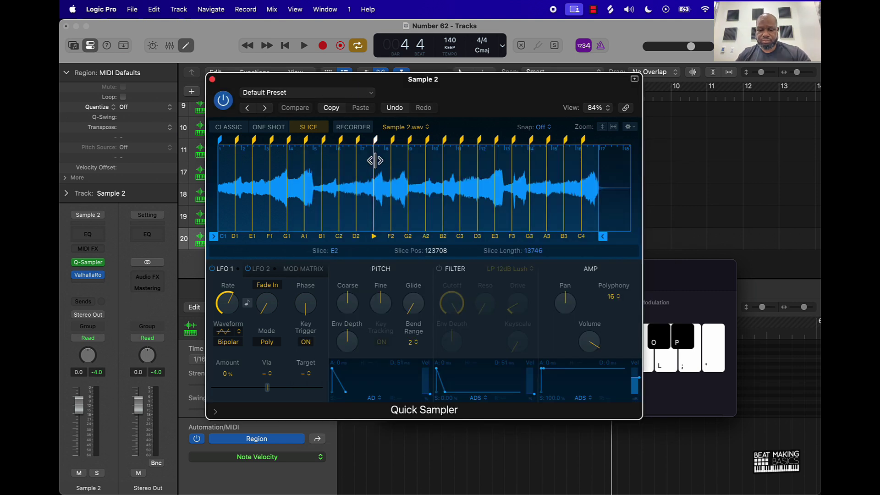
# Step: Play a pattern of different slices to audition them with the reverb
pyautogui.press('j')
pyautogui.press('j')
pyautogui.press('d')
pyautogui.press('d')
pyautogui.press('f')
pyautogui.press('g')
pyautogui.press('g')
pyautogui.press('g')
pyautogui.press('l')
pyautogui.press('l')
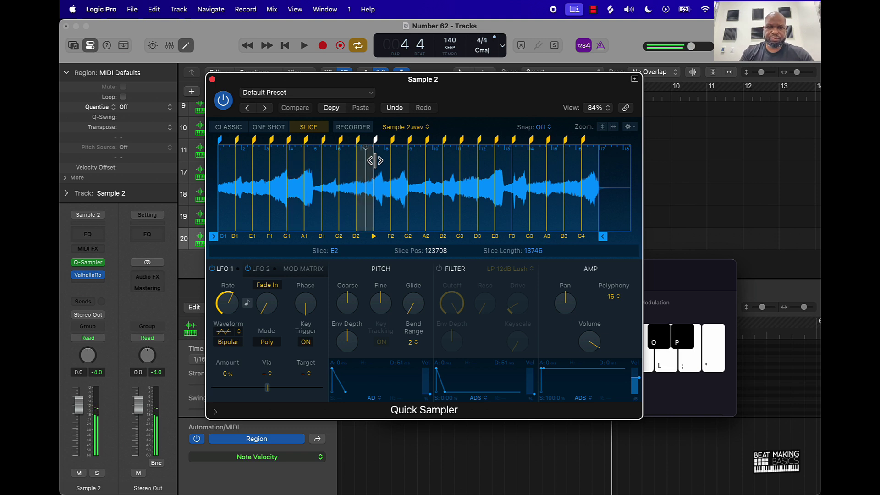
# Step: Raise the Musical Typing octave to C2 and play through more of the 22 slices
pyautogui.press('l')
pyautogui.press('x')
pyautogui.press('l')
pyautogui.press('k')
pyautogui.press('f')
pyautogui.press('j')
pyautogui.press('s')
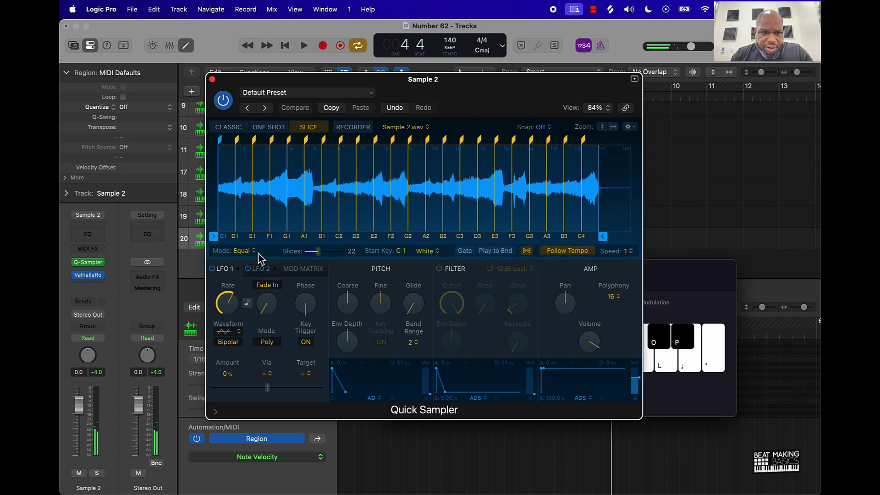
# Step: Reduce the number of equal slices to 16 and play several of them
pyautogui.scroll(-6, 318, 256)
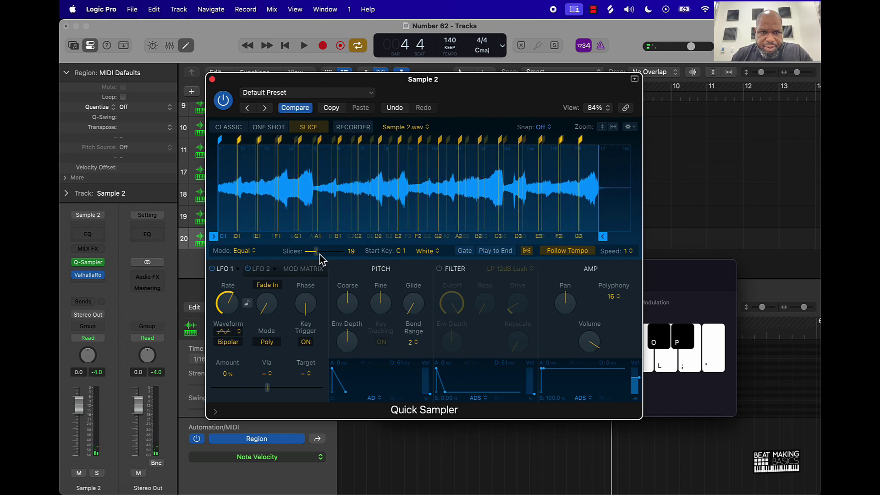
pyautogui.press('a')
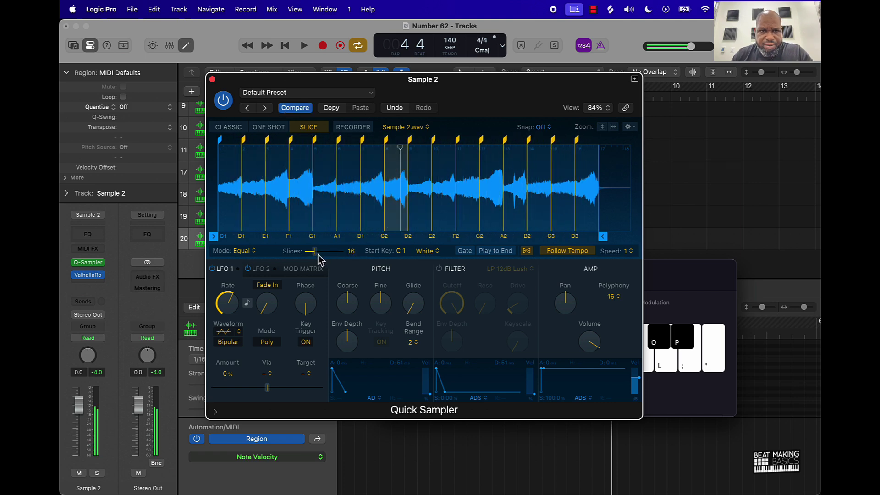
pyautogui.press('s')
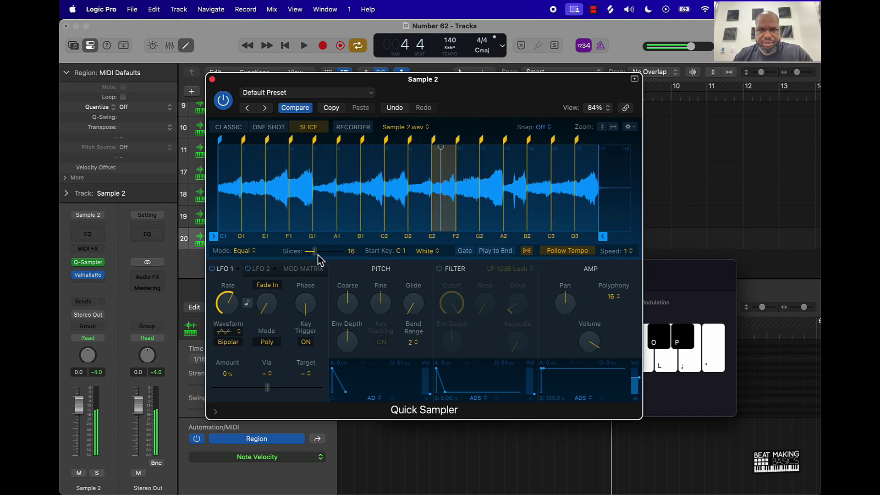
pyautogui.press('h')
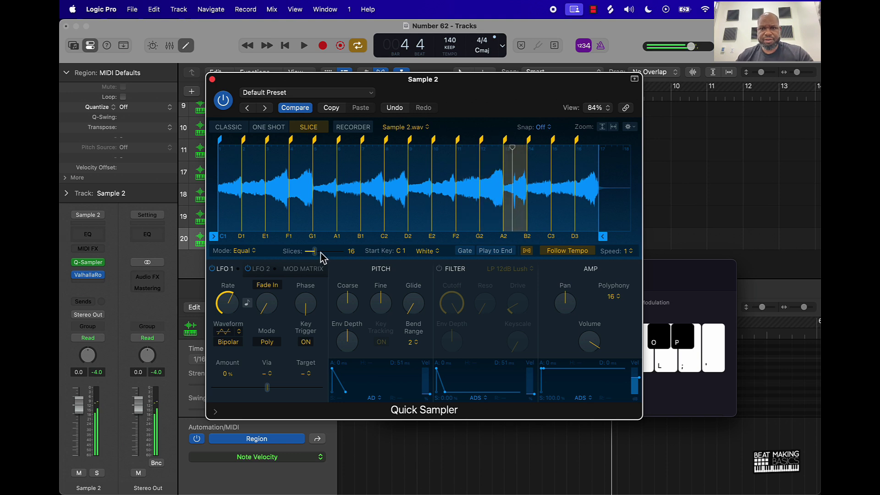
pyautogui.press('d')
pyautogui.press('f')
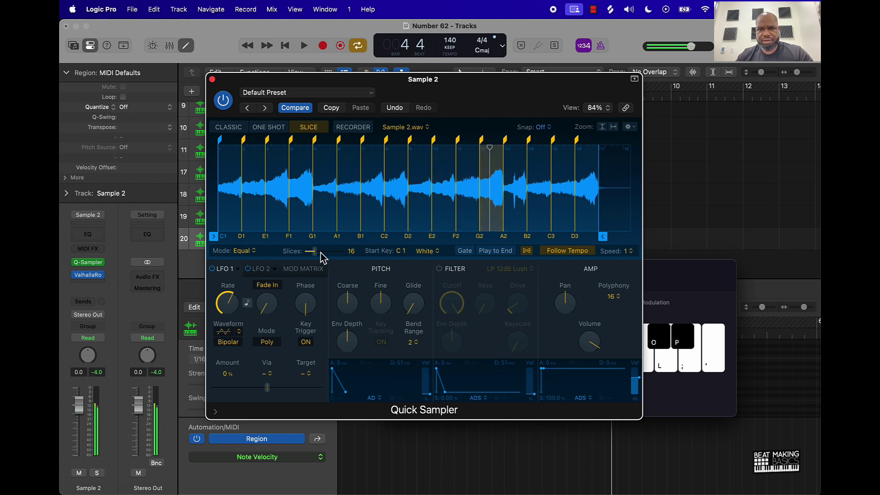
# Step: Bring the Musical Typing window to the front and play a longer pattern across the 16 slices
pyautogui.moveTo(687, 284); pyautogui.dragTo(697, 281)
pyautogui.press('d')
pyautogui.press('h')
pyautogui.press('j')
pyautogui.press('j')
pyautogui.press('f')
pyautogui.press('f')
pyautogui.press('g')
pyautogui.press('j')
pyautogui.press('k')
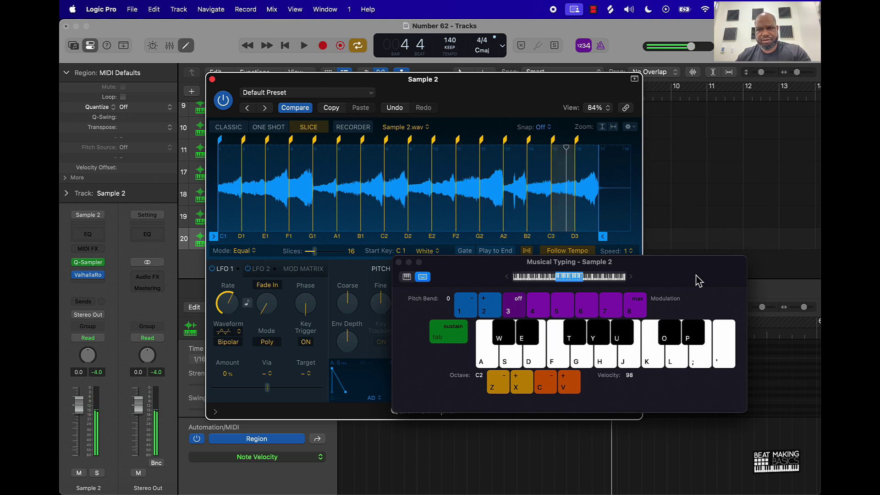
# Step: Preview the E1 slice, then switch Quick Sampler to Classic mode so the whole sample is playable
pyautogui.click(533, 128)
pyautogui.click(265, 236)
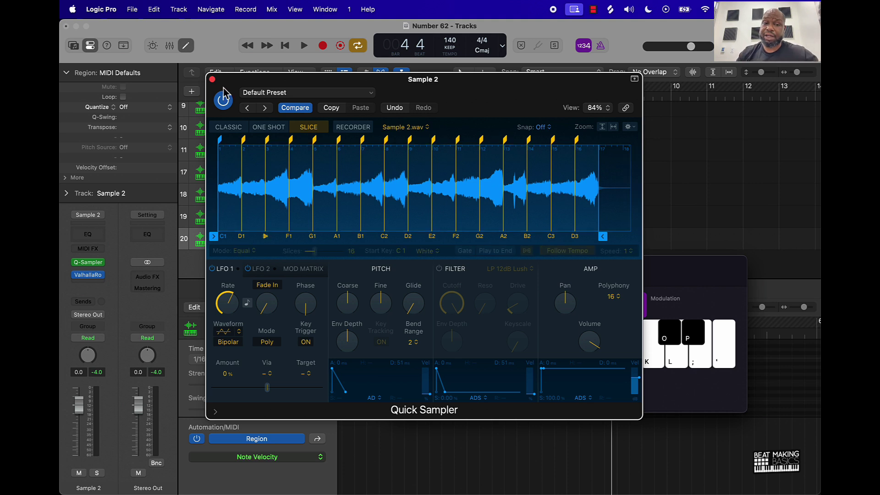
pyautogui.click(234, 128)
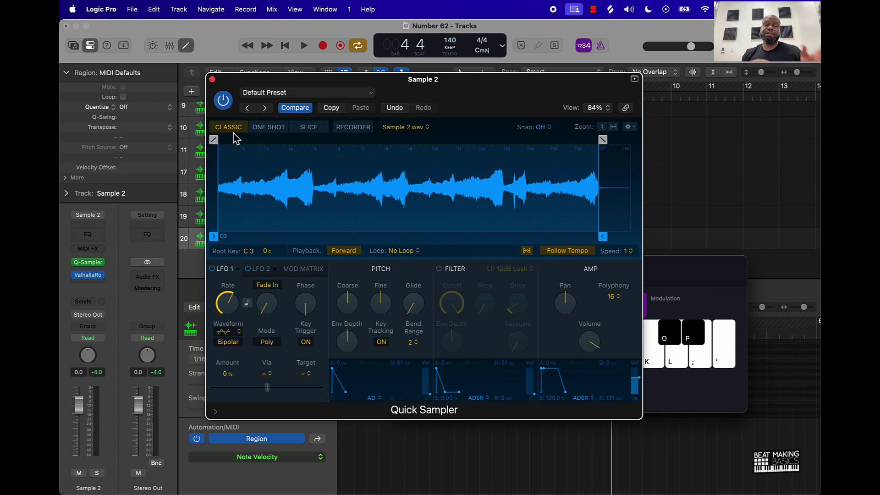
pyautogui.click(308, 130)
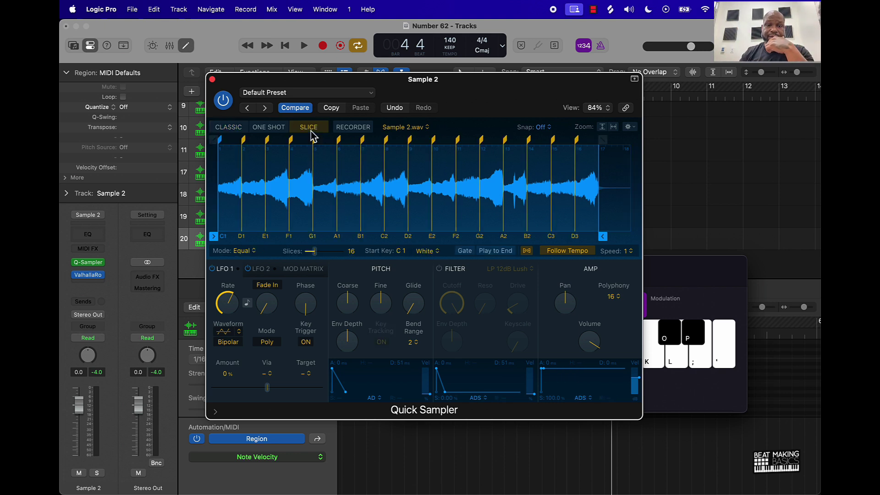
pyautogui.click(233, 130)
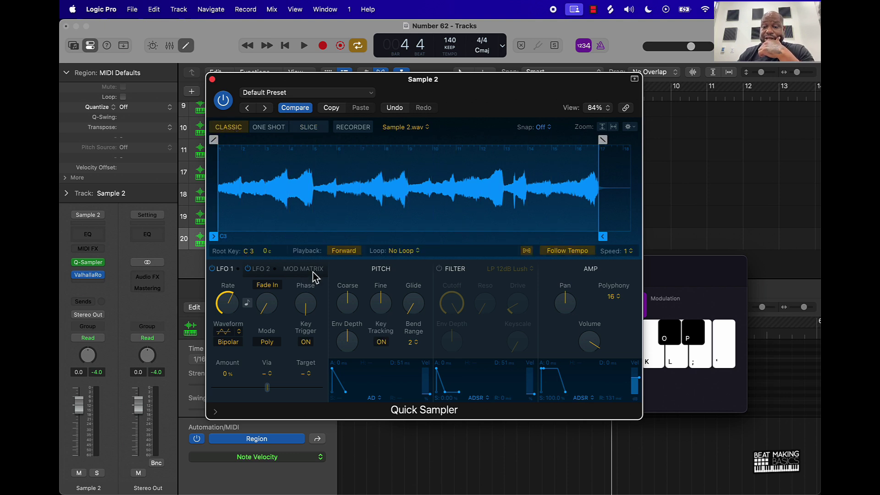
# Step: Try a sample playback speed of ¼ and play a note to hear it
pyautogui.click(631, 234)
pyautogui.click(688, 282)
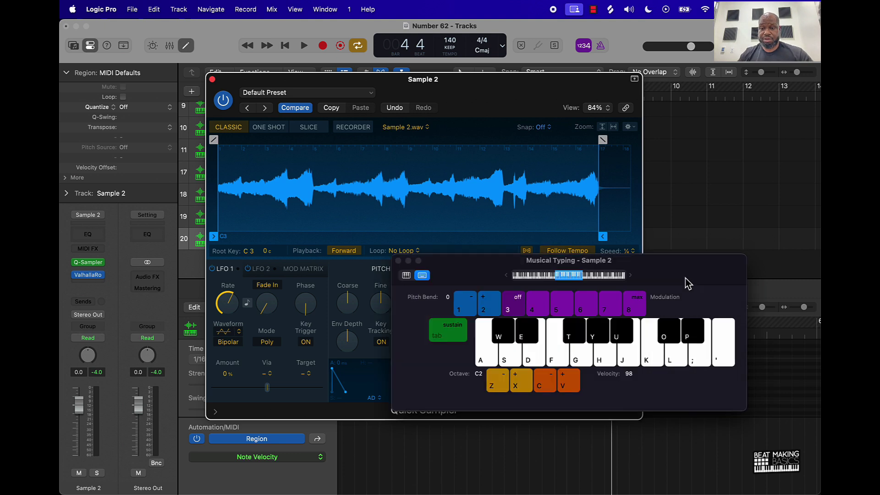
pyautogui.press('h')
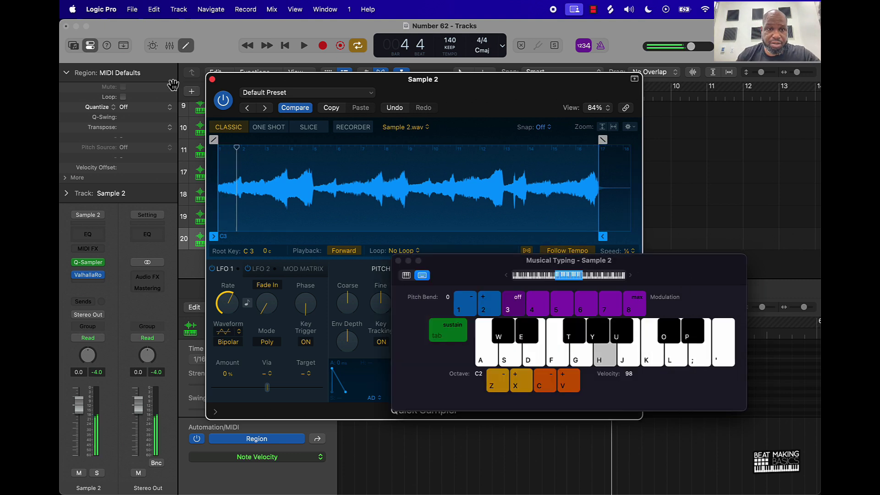
pyautogui.press('h')
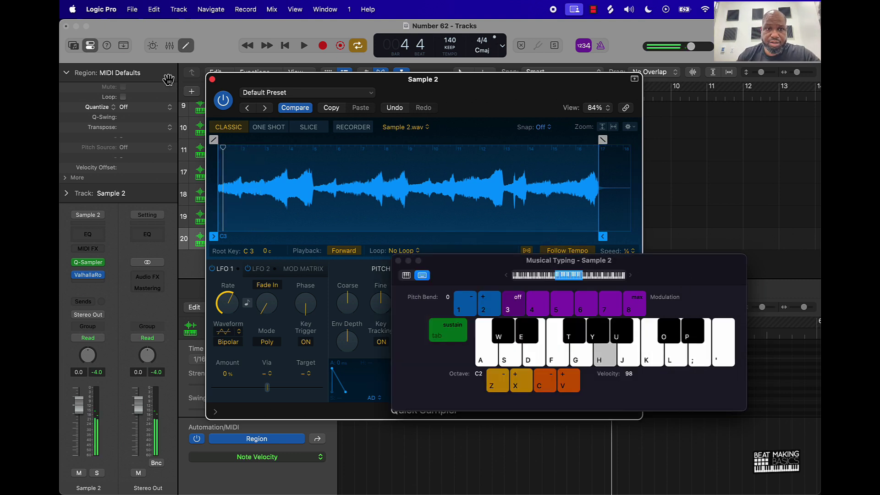
# Step: Close the sampler window and record the sample onto the Sample 2 track over the four-bar cycle
pyautogui.click(213, 79)
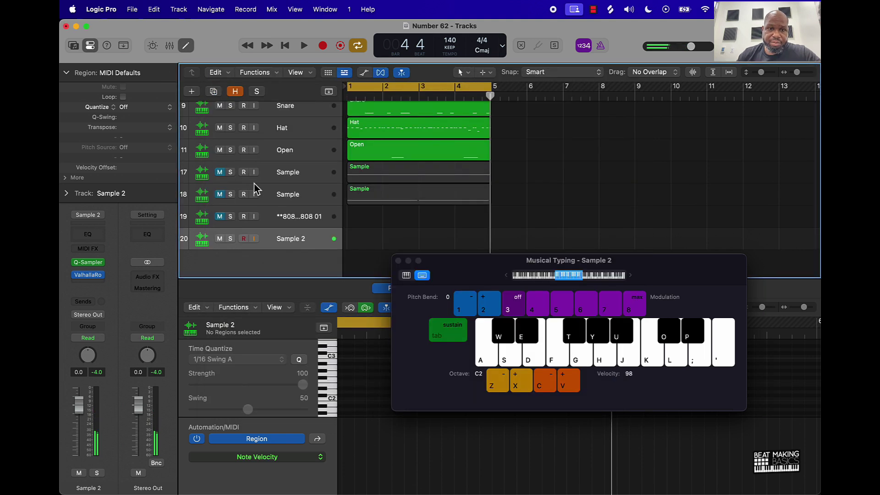
pyautogui.press('r')
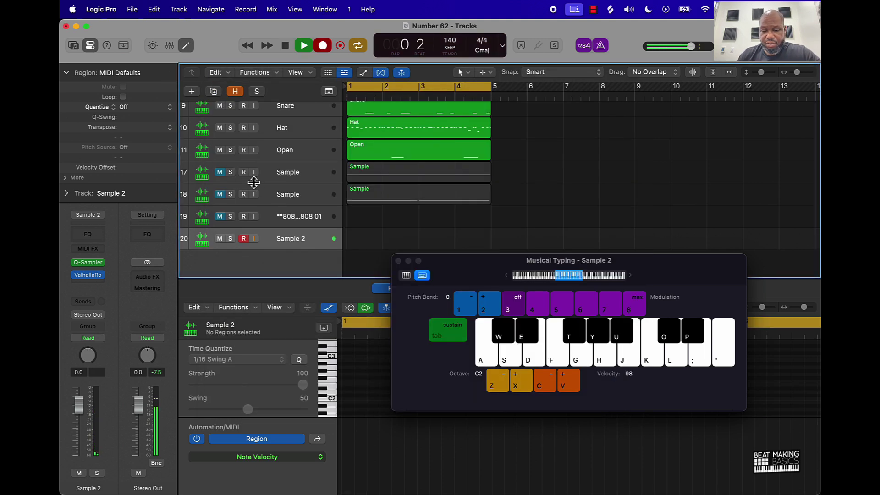
pyautogui.press('h')
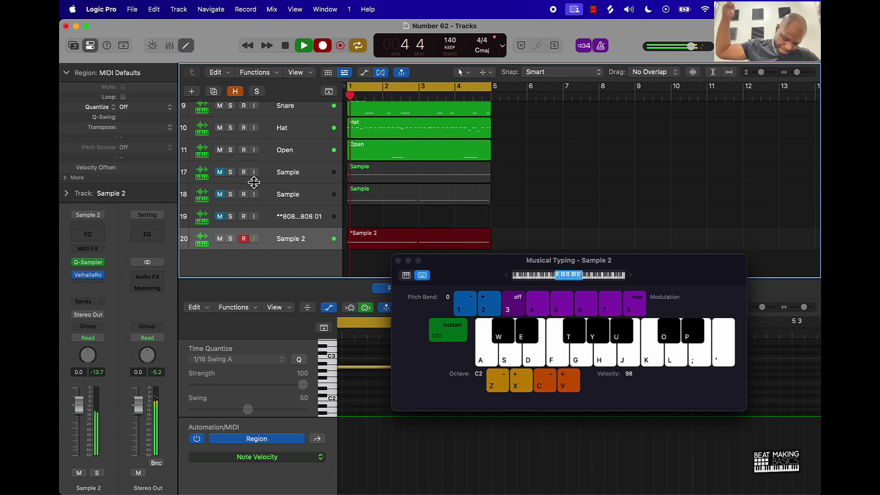
pyautogui.press('space')
# Step: Move the Musical Typing window off the Piano Roll and select all notes in the Sample 2 region
pyautogui.scroll(-1, 254, 182)
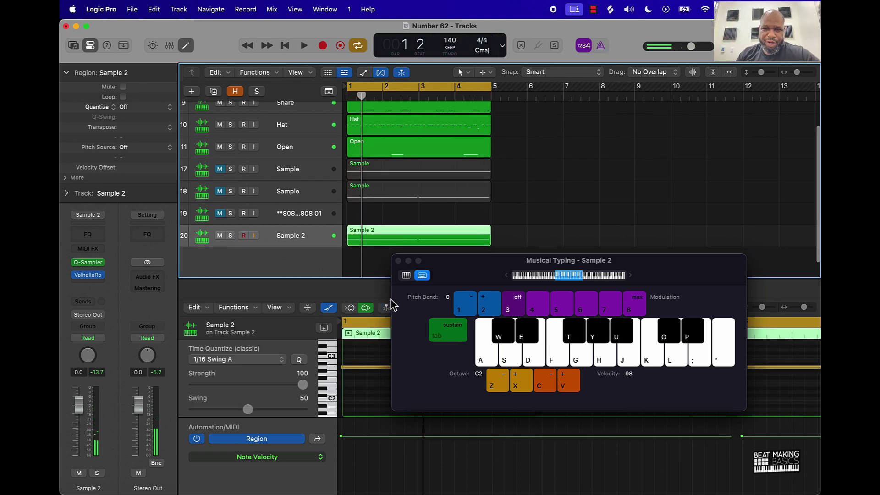
pyautogui.moveTo(461, 281); pyautogui.dragTo(560, 161)
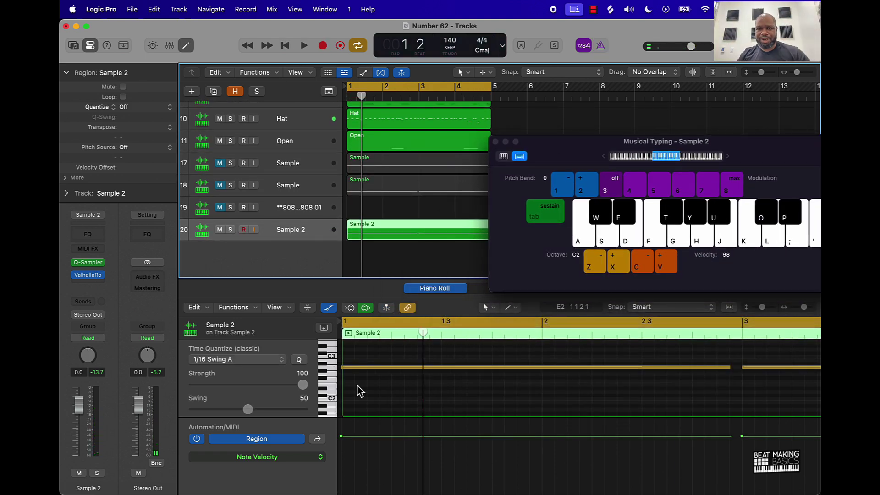
pyautogui.click(376, 390)
pyautogui.press('super+a')
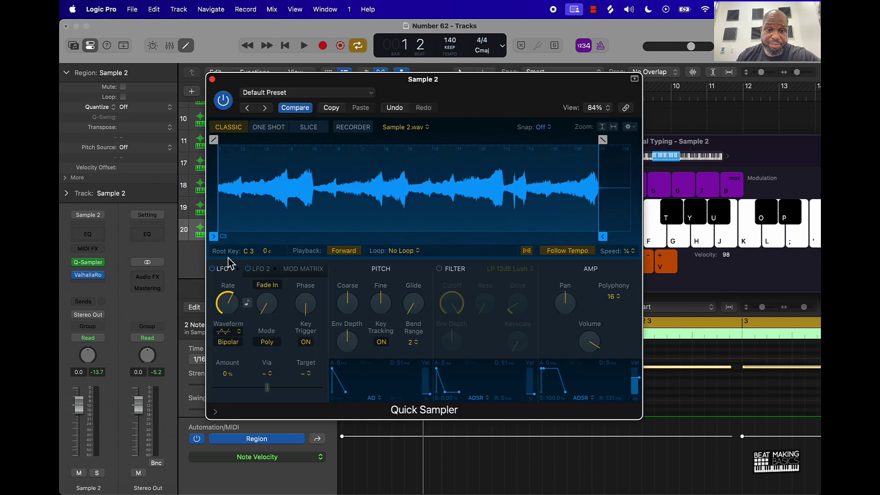
# Step: Set the sample's playback speed to 2 in Quick Sampler and listen to the recorded region
pyautogui.click(628, 253)
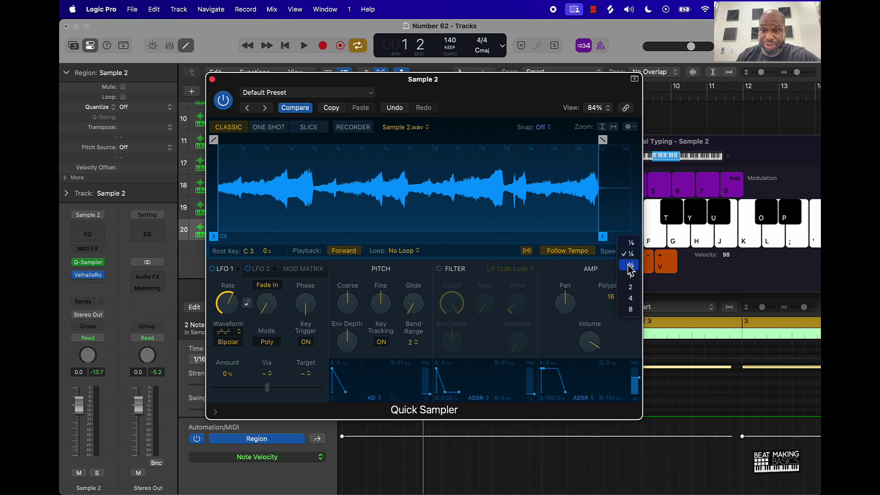
pyautogui.click(631, 289)
pyautogui.press('space')
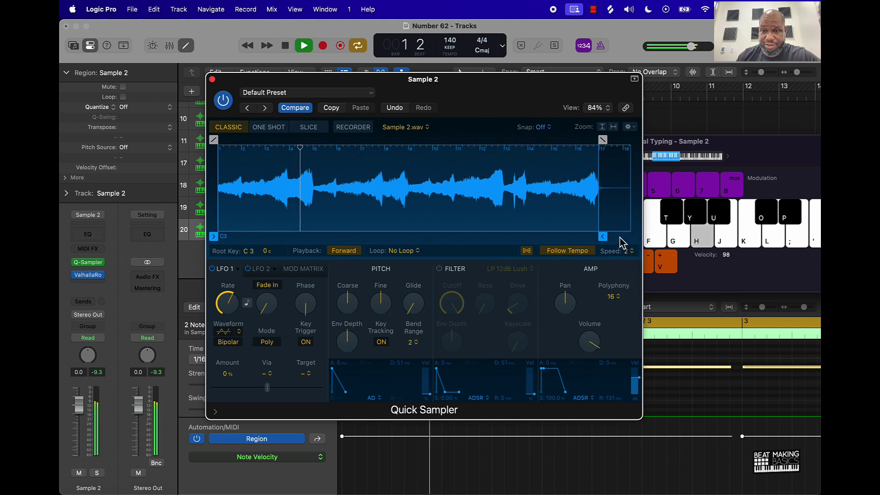
pyautogui.press('space')
# Step: Try a playback speed of 4 and play the recorded region
pyautogui.click(629, 252)
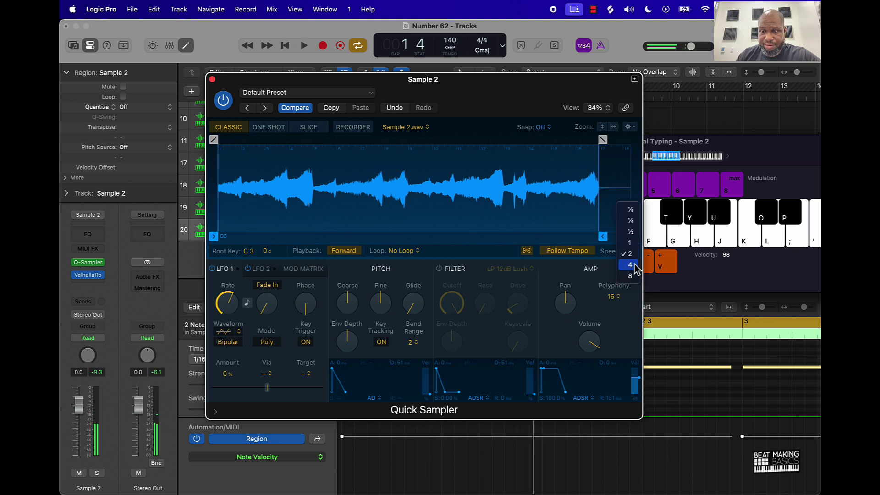
pyautogui.click(636, 266)
pyautogui.press('space')
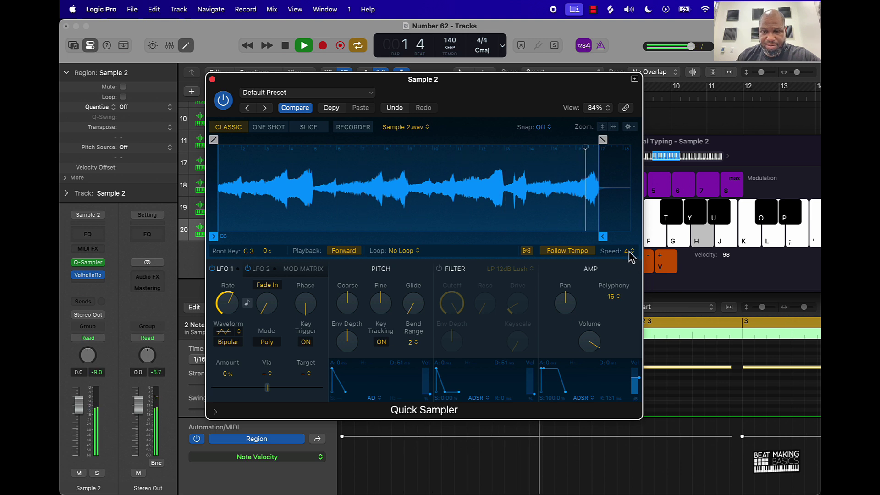
pyautogui.press('space')
# Step: Return the playback speed to 2, play the region, and switch the sample's playback direction to Reverse
pyautogui.click(631, 253)
pyautogui.click(631, 243)
pyautogui.press('space')
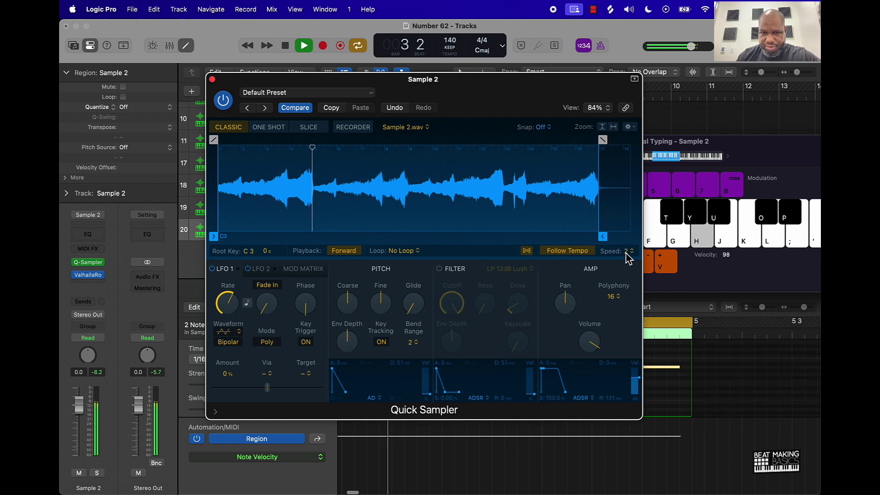
pyautogui.press('space')
pyautogui.click(341, 251)
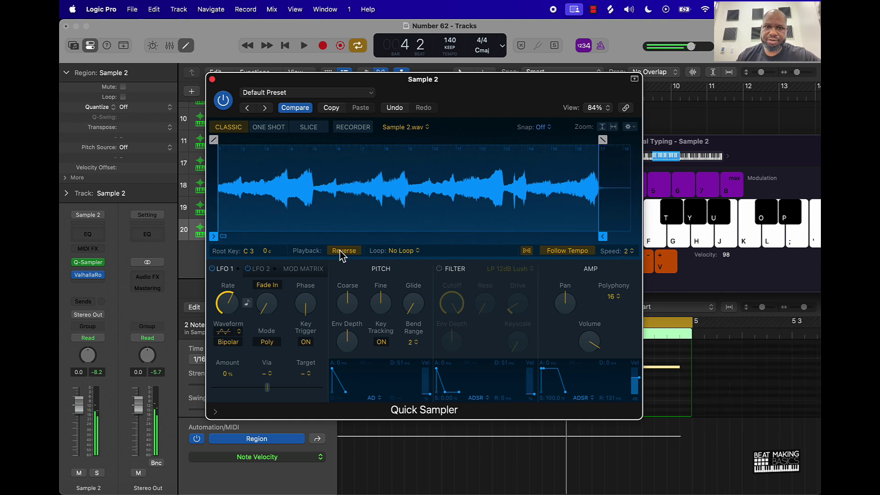
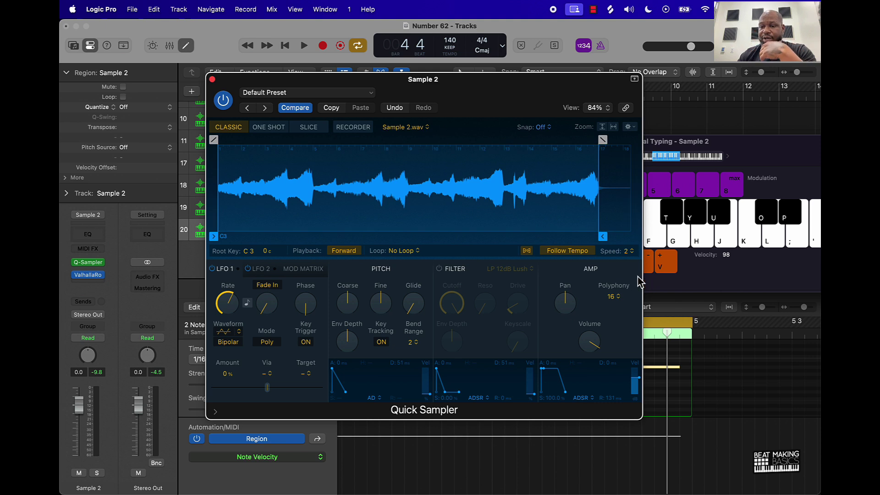
# Step: Rearrange the Quick Sampler and Musical Typing windows to uncover more of the Piano Roll
pyautogui.moveTo(609, 92); pyautogui.dragTo(499, 77)
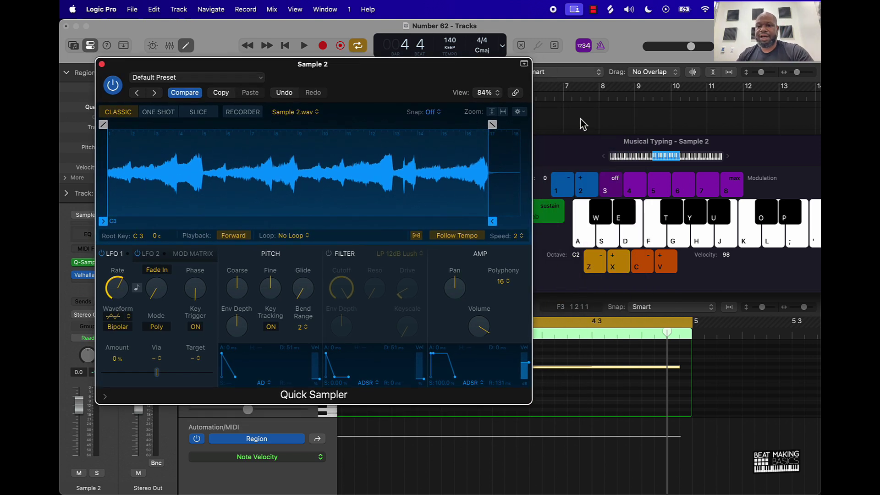
pyautogui.click(614, 150)
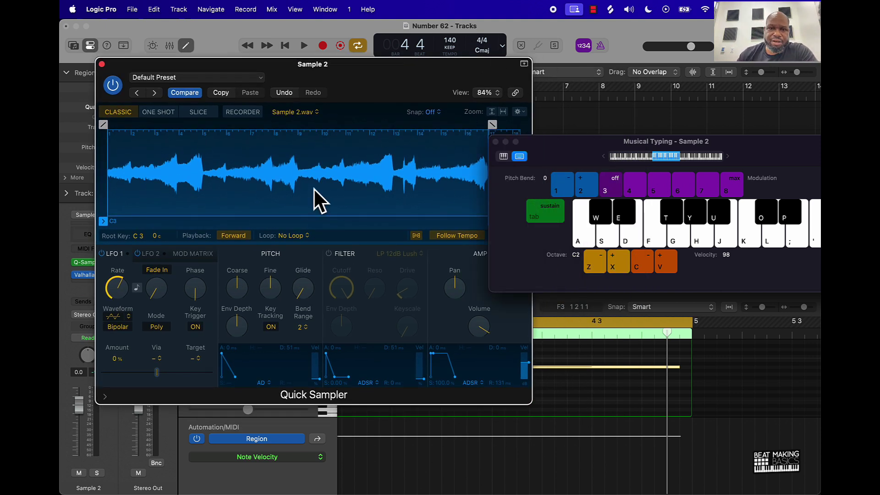
pyautogui.moveTo(554, 159); pyautogui.dragTo(499, 96)
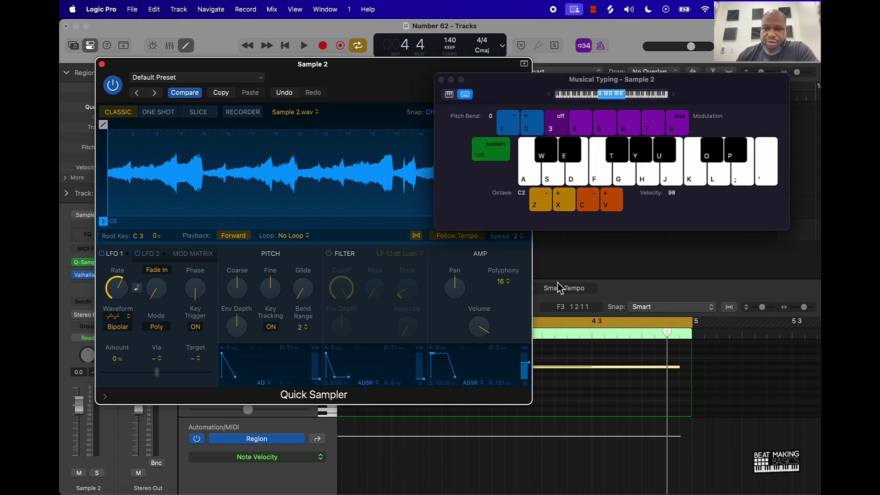
# Step: Switch to Splice, preview the OS_SW3_110 piano and ABGT2_Dabow_Menacing loops, and reposition the window to reveal the loop options
pyautogui.moveTo(521, 477)
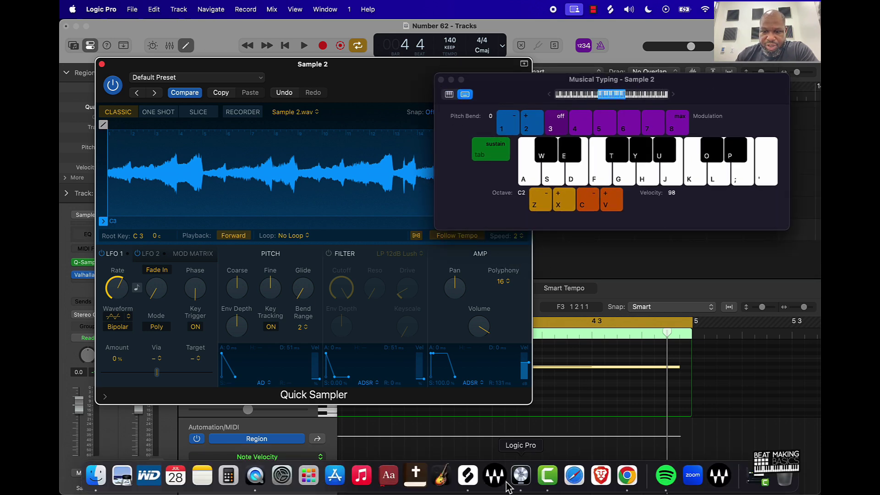
pyautogui.click(469, 477)
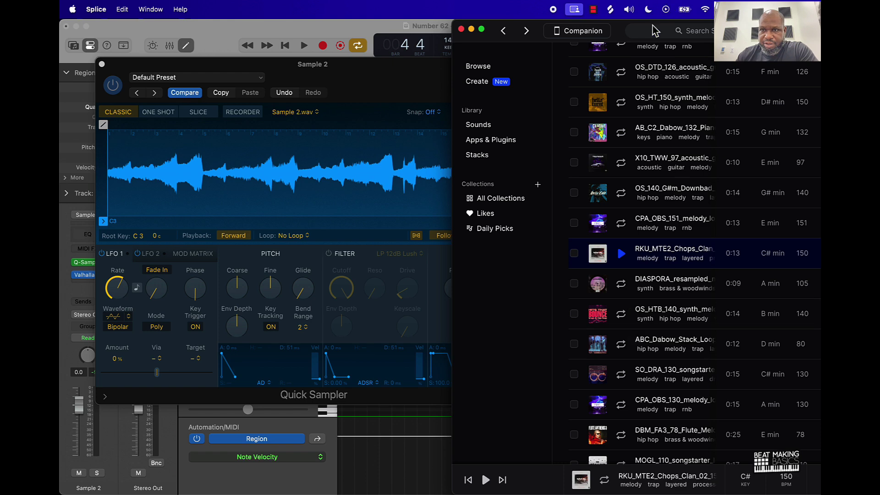
pyautogui.moveTo(624, 40); pyautogui.dragTo(557, 40)
pyautogui.scroll(-10, 578, 229)
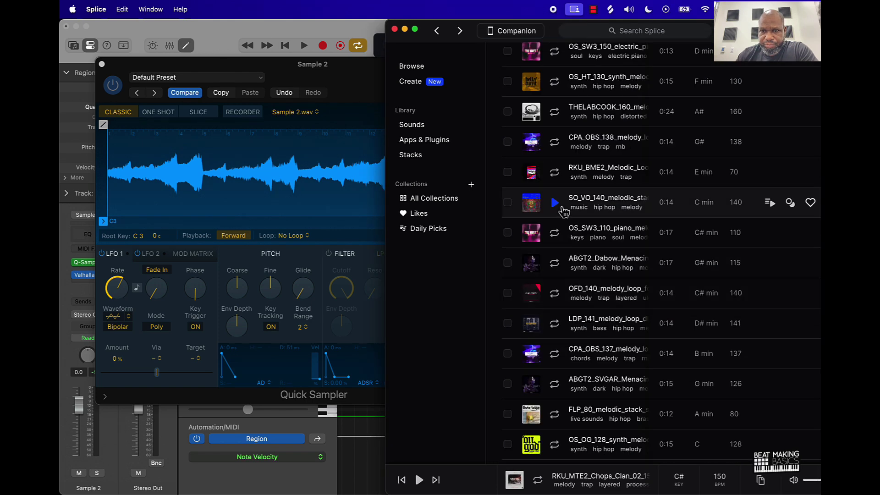
pyautogui.click(554, 233)
pyautogui.click(555, 264)
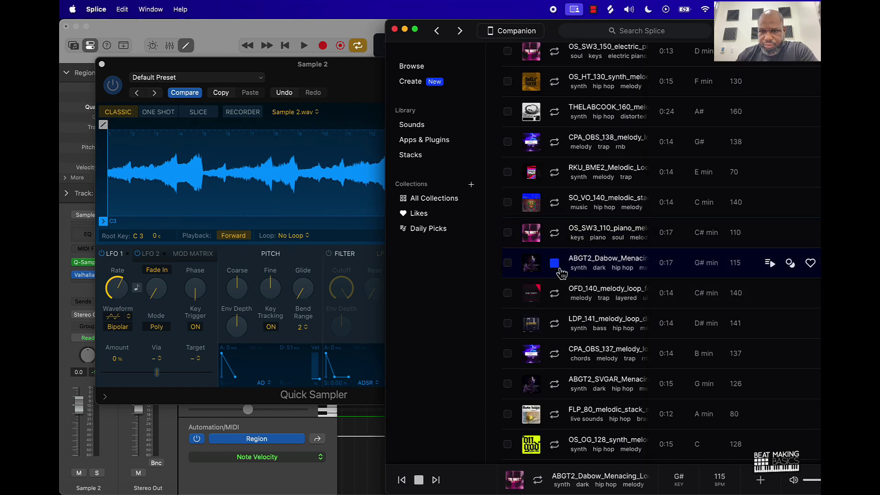
pyautogui.moveTo(745, 32); pyautogui.dragTo(637, 31)
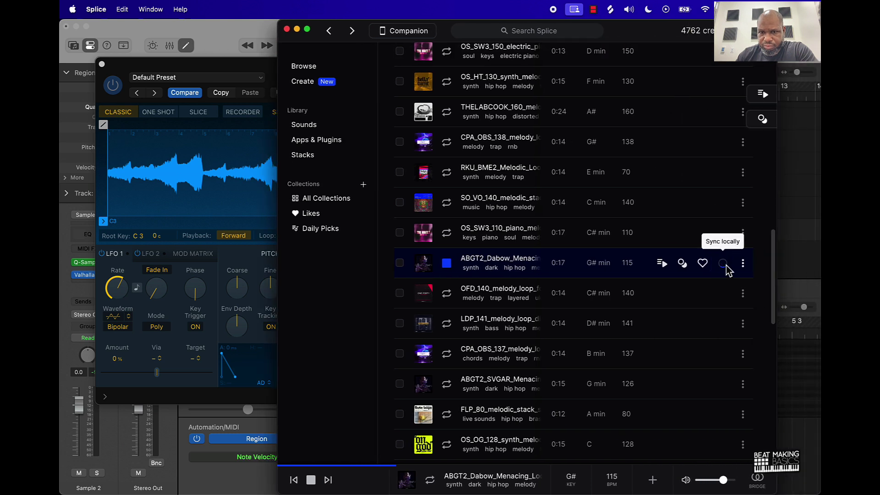
# Step: Load the ABGT2_Dabow_Menacing loop from Splice into Quick Sampler in Logic Pro, and reposition the sampler window near the middle
pyautogui.moveTo(638, 35); pyautogui.dragTo(790, 35)
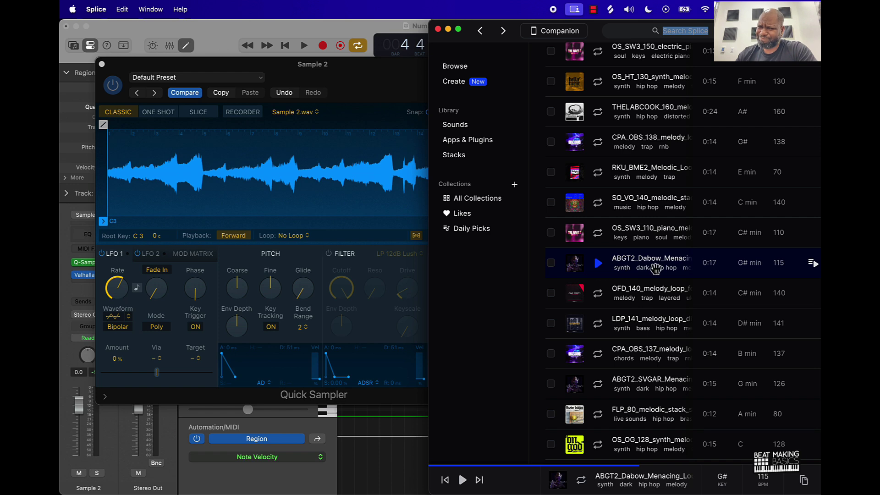
pyautogui.moveTo(655, 268); pyautogui.dragTo(284, 126)
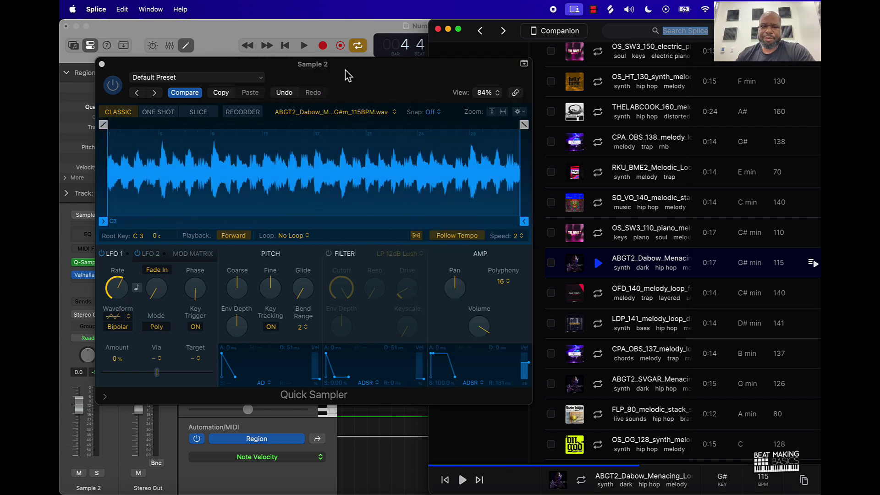
pyautogui.click(351, 33)
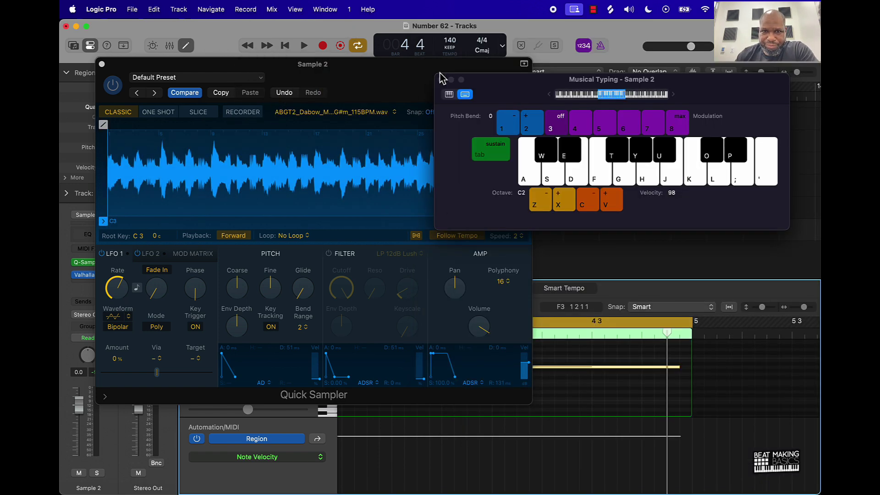
pyautogui.moveTo(397, 79); pyautogui.dragTo(771, 146)
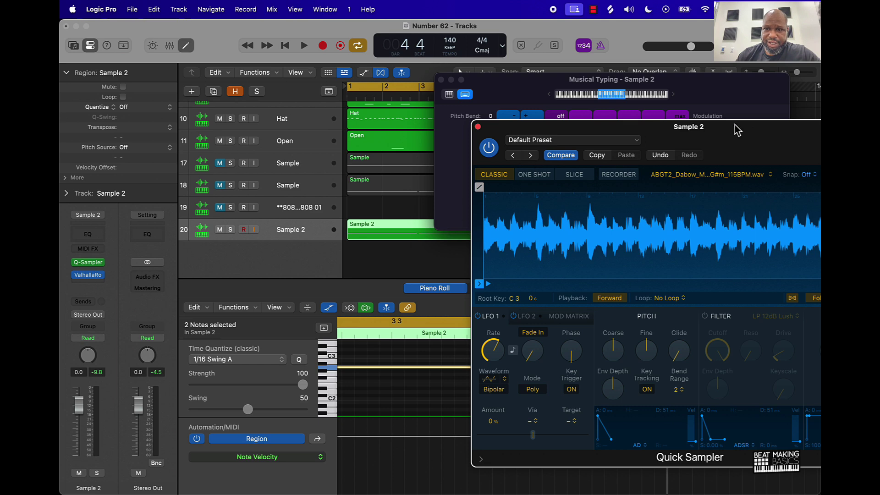
pyautogui.moveTo(737, 130); pyautogui.dragTo(544, 71)
# Step: Play the region with the new sample and lower the Sample 2 track's volume to -2.9 dB
pyautogui.press('space')
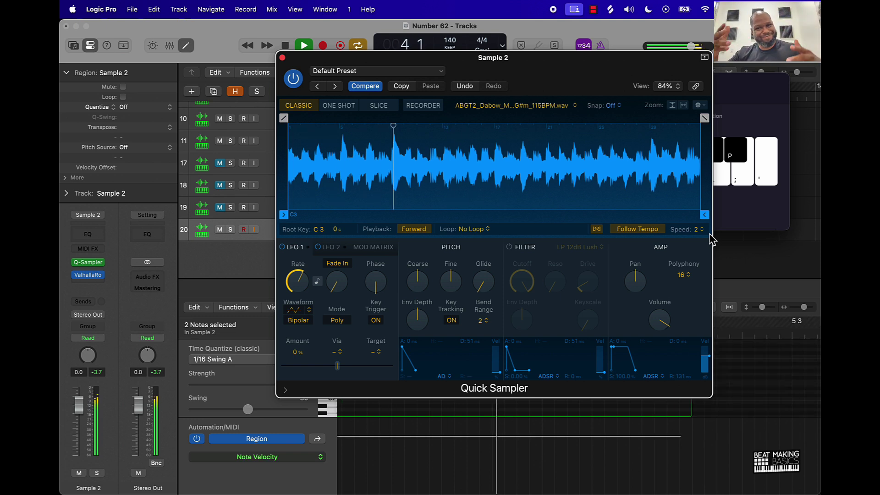
pyautogui.press('space')
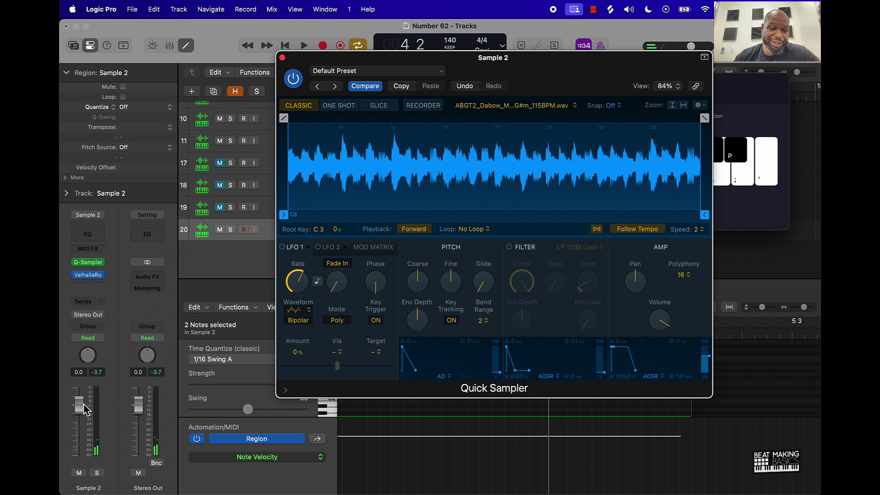
pyautogui.click(79, 431)
pyautogui.press('space')
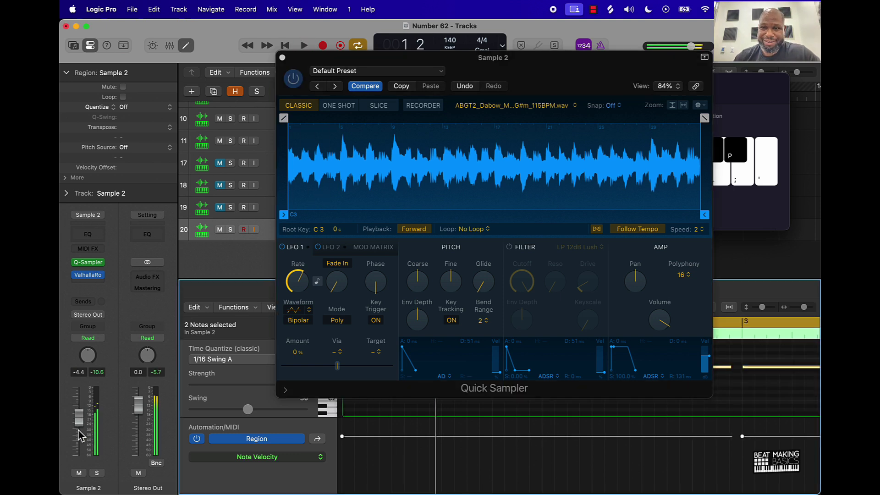
# Step: Try a sample playback speed of ¼ and play the region from the beginning
pyautogui.click(703, 230)
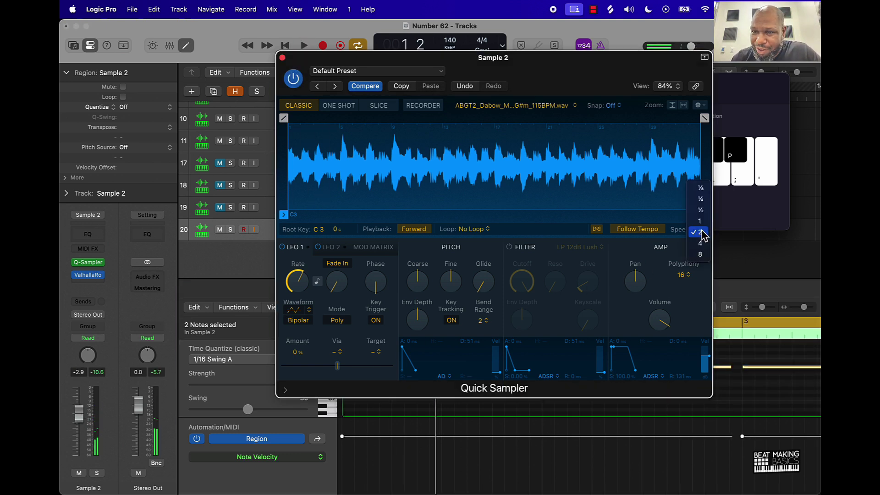
pyautogui.click(702, 200)
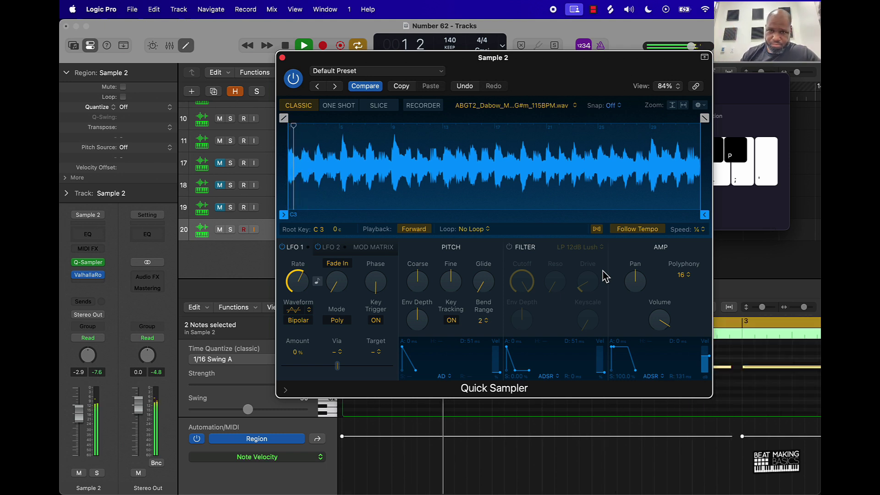
pyautogui.click(701, 232)
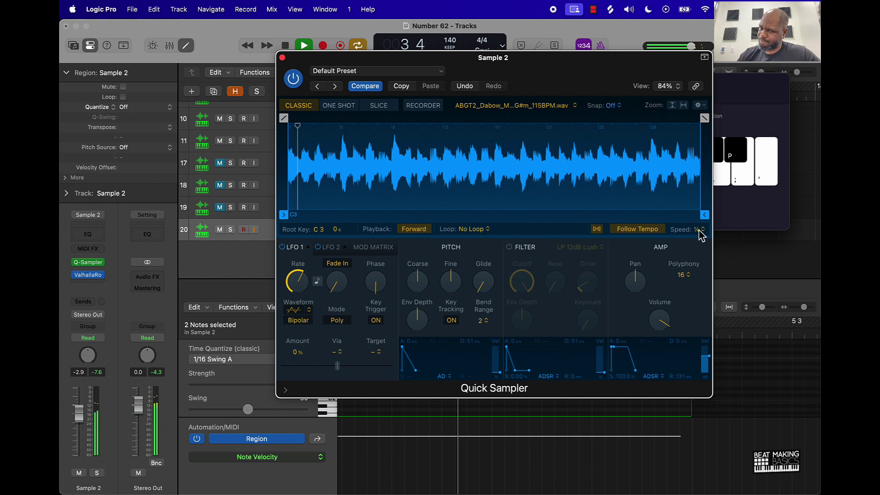
pyautogui.press('space')
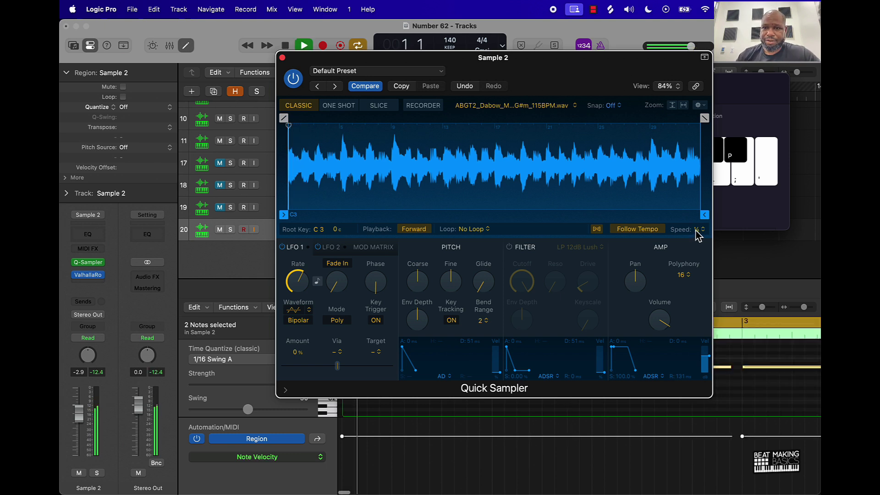
pyautogui.press('Return')
# Step: Set the sample's playback speed to 1 and switch Quick Sampler to Slice mode
pyautogui.click(701, 230)
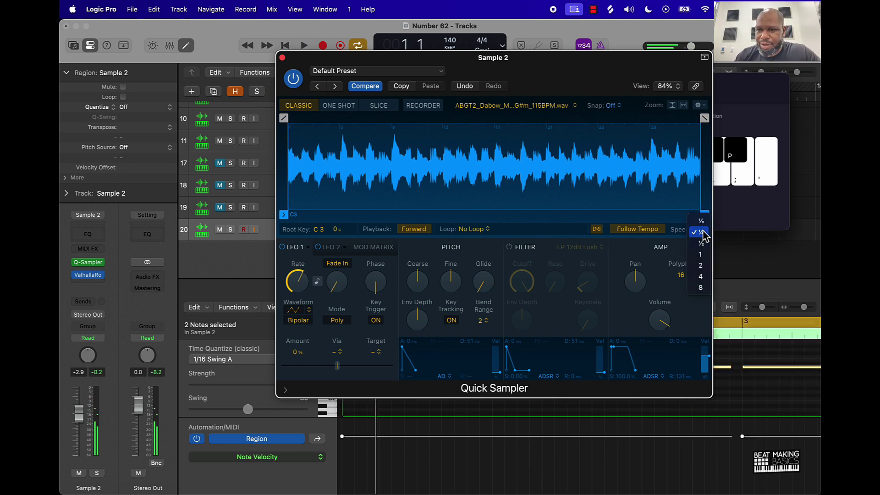
pyautogui.click(701, 254)
pyautogui.click(377, 106)
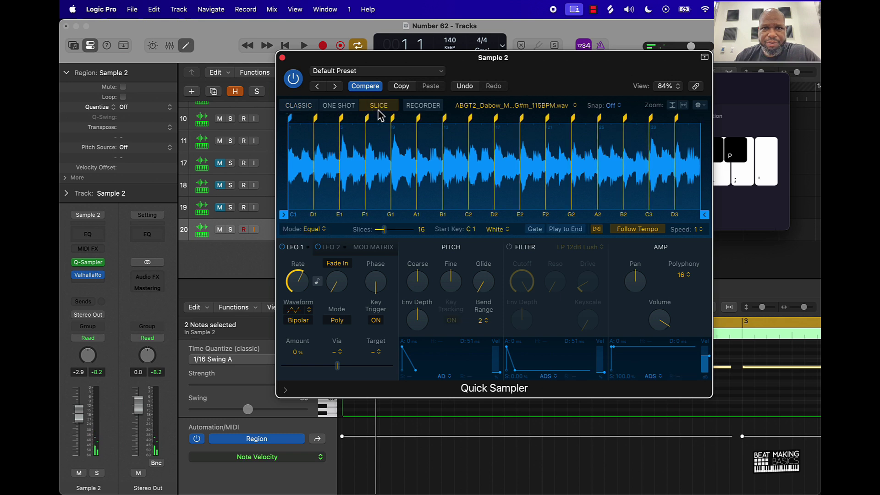
# Step: Bring the Musical Typing window forward and audition the E2 slice several times
pyautogui.click(734, 113)
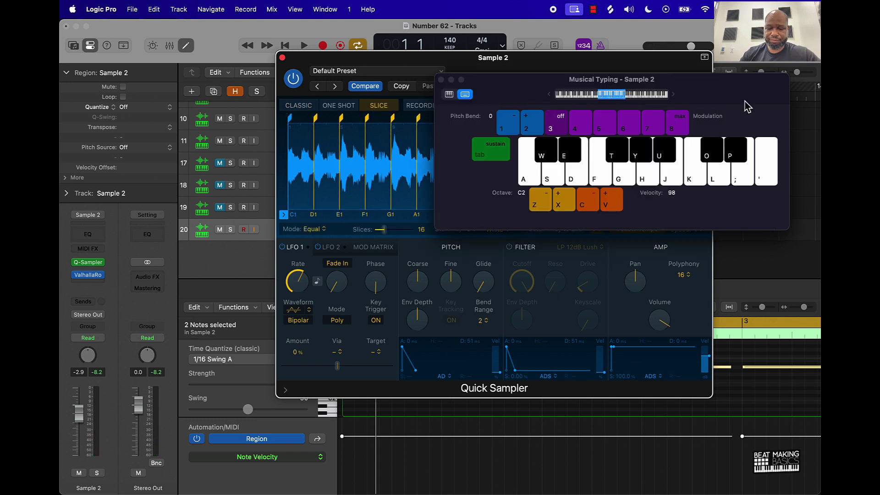
pyautogui.press('d')
pyautogui.press('d')
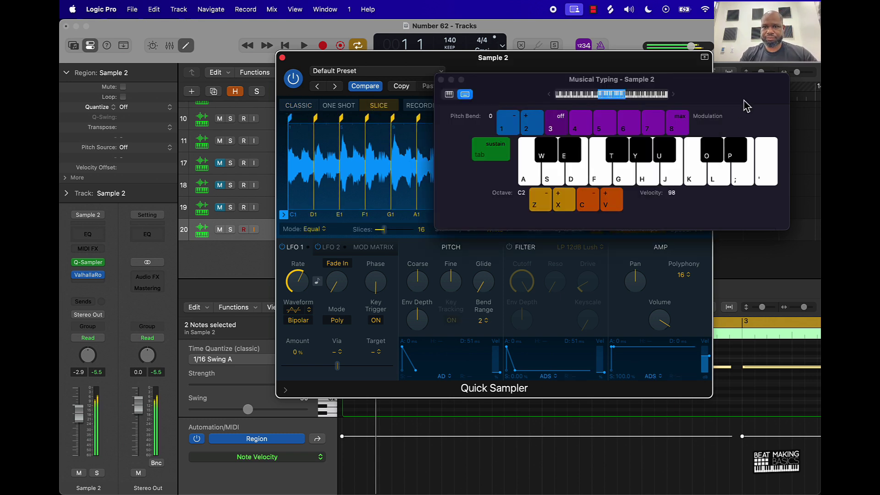
pyautogui.press('d')
pyautogui.press('d')
pyautogui.press('d')
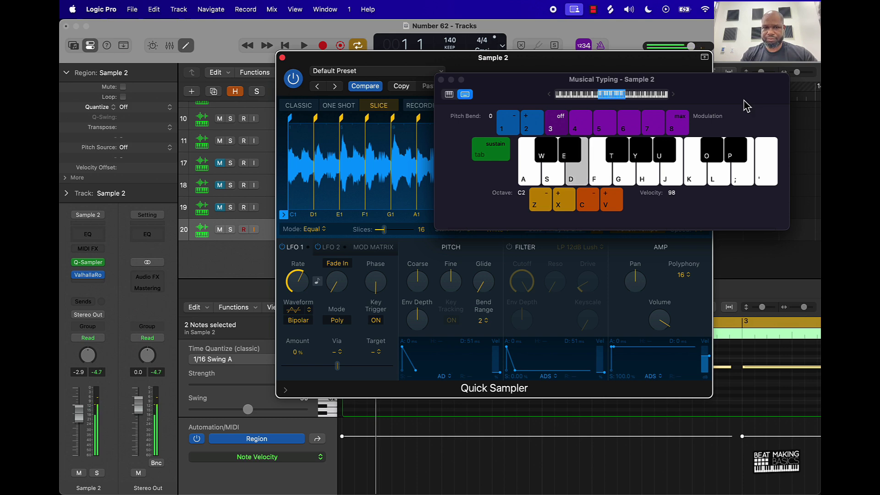
pyautogui.press('d')
# Step: Move the Musical Typing window below the sliced waveform and compare the F2 and E2 slices by playing them
pyautogui.moveTo(514, 83); pyautogui.dragTo(450, 265)
pyautogui.press('f')
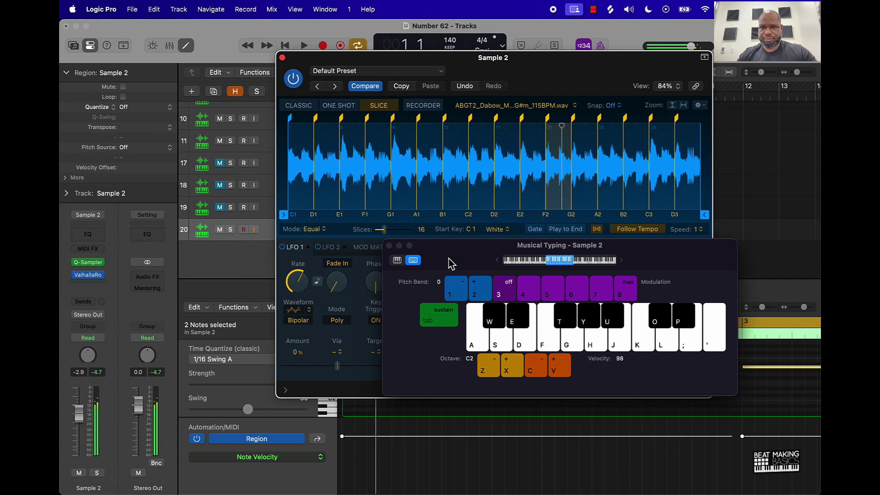
pyautogui.press('f')
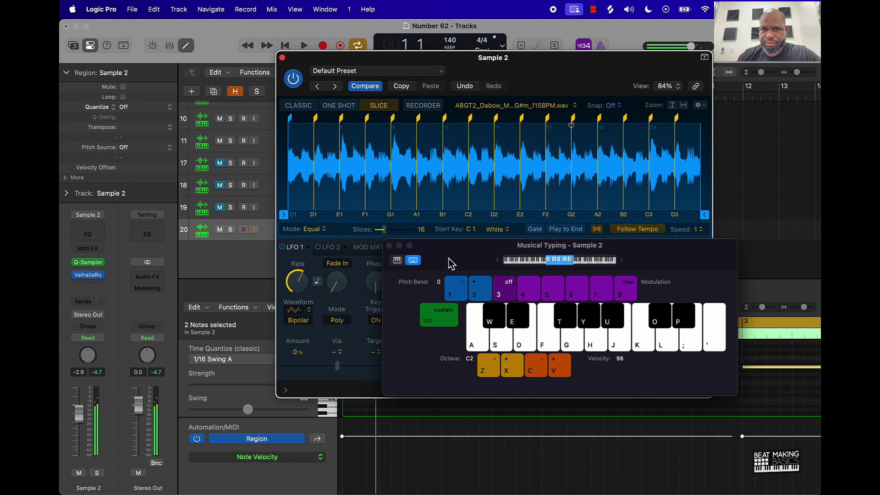
pyautogui.press('d')
pyautogui.press('d')
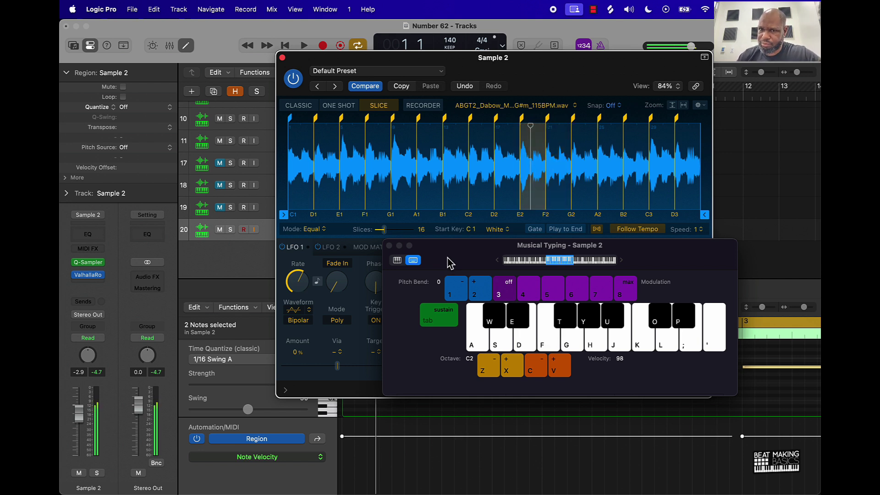
pyautogui.press('d')
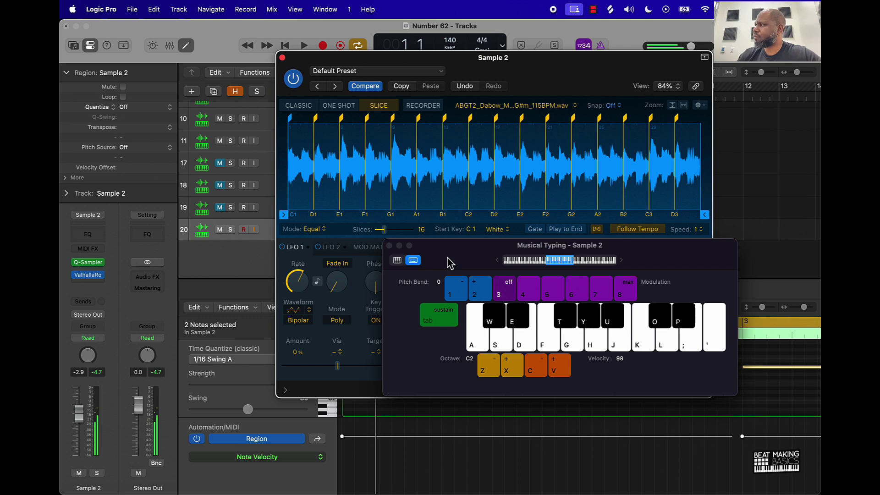
pyautogui.press('f')
pyautogui.press('f')
pyautogui.press('f')
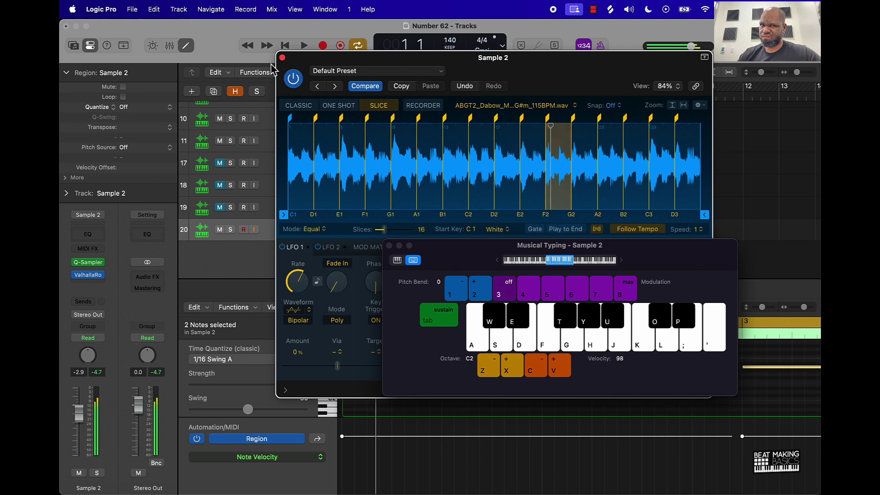
# Step: Close Quick Sampler, add another Sample 2 track beneath track 20, and mute track 20
pyautogui.click(282, 58)
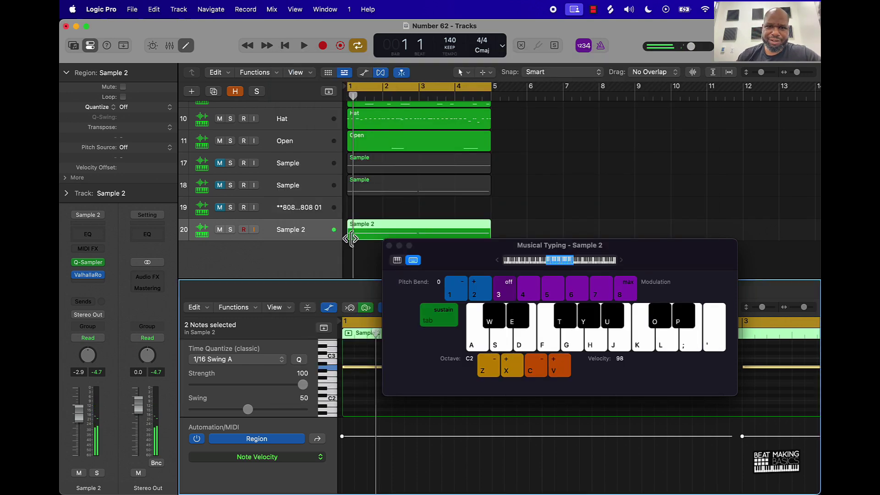
pyautogui.doubleClick(298, 252)
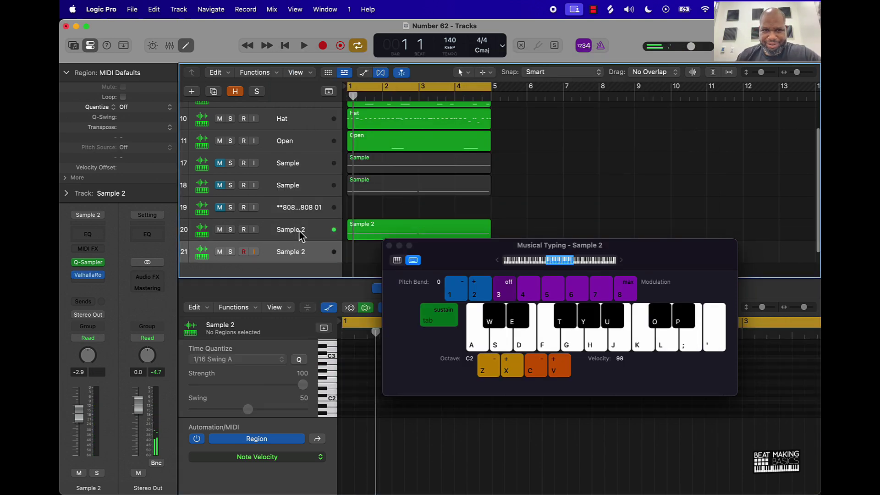
pyautogui.click(220, 229)
# Step: Record a four-bar slice pattern on track 21, using mainly the E2 and F2 slices
pyautogui.press('a')
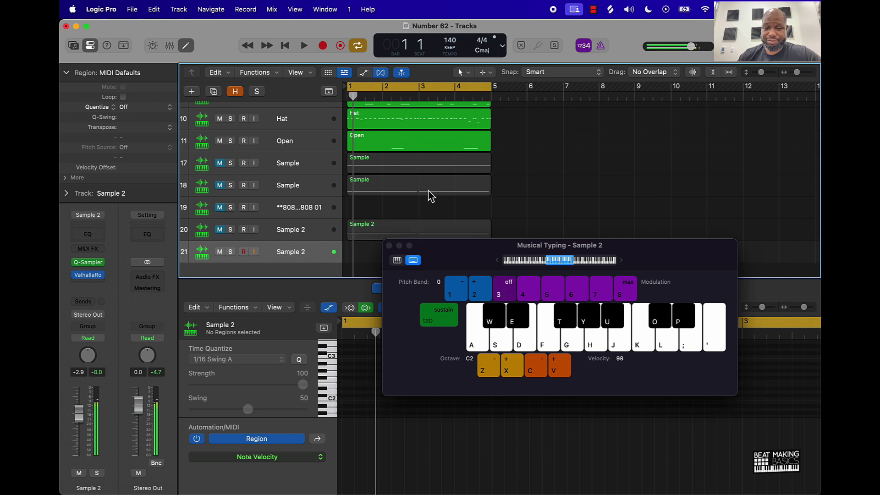
pyautogui.press('r')
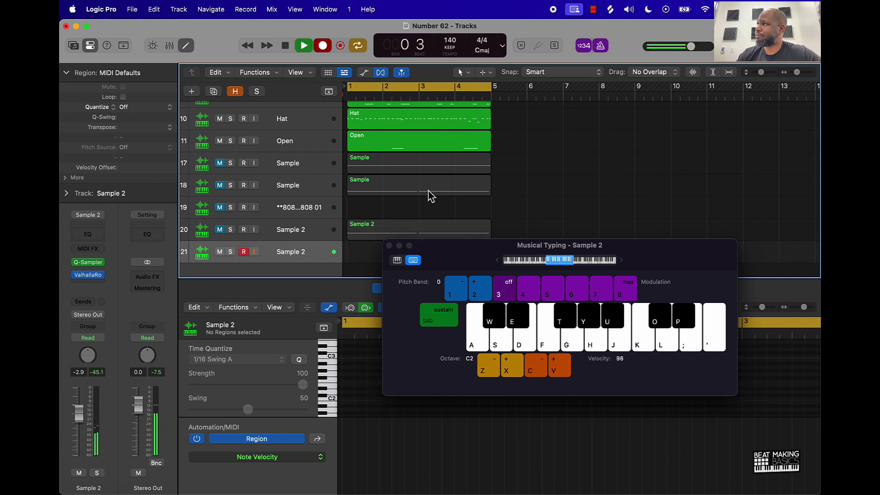
pyautogui.press('d')
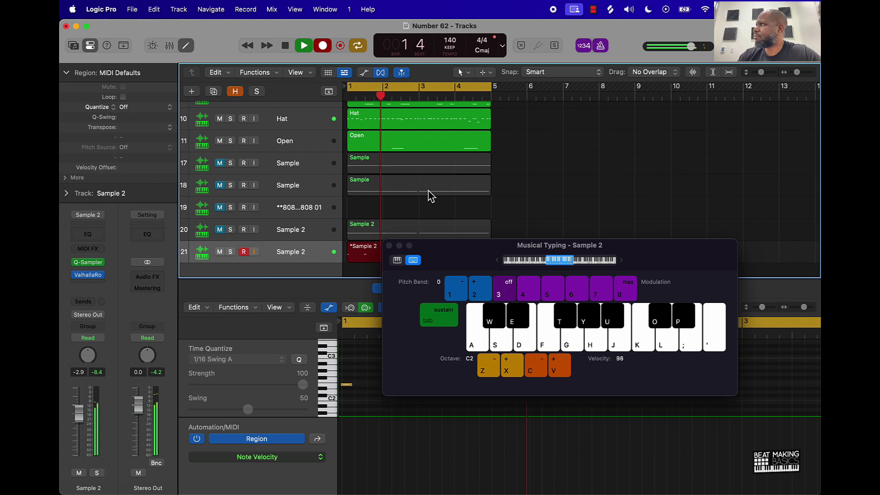
pyautogui.press('d')
pyautogui.press('f')
pyautogui.press('f')
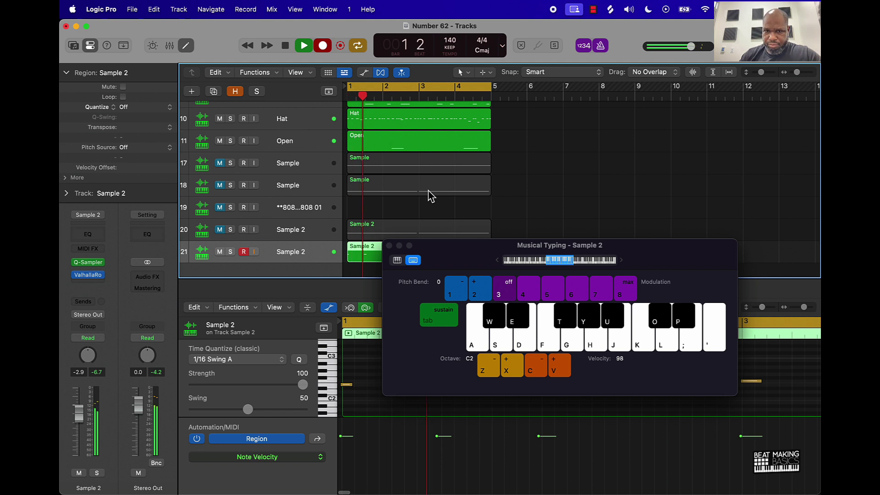
pyautogui.press('space')
# Step: Quantize all notes of the newly recorded region to 1/16 Swing A and close Musical Typing
pyautogui.click(363, 401)
pyautogui.press('super+a')
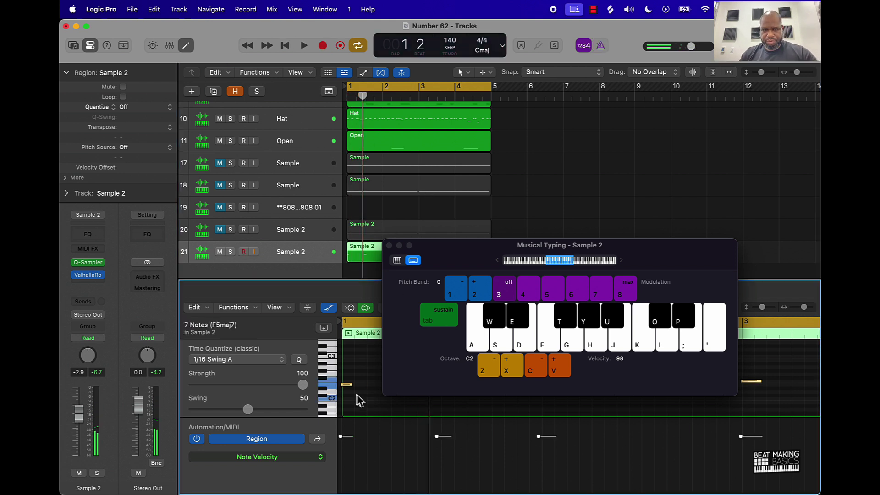
pyautogui.click(389, 246)
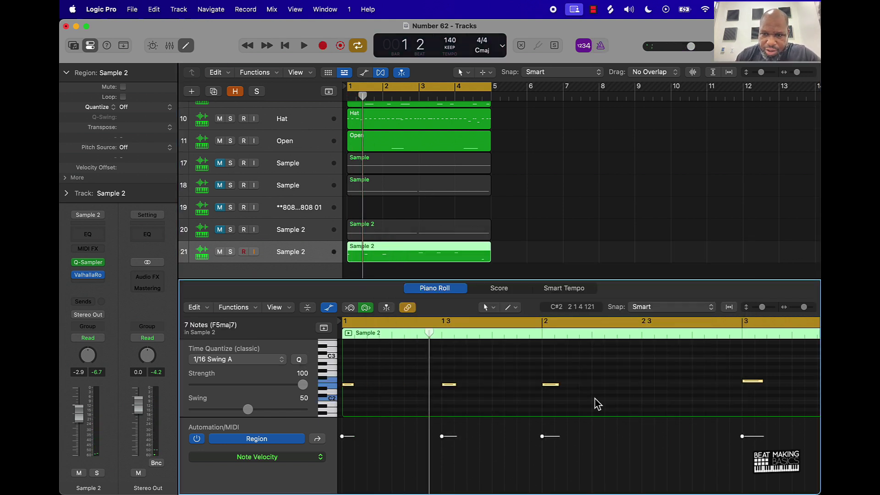
# Step: Lower the region's last note from C2 to G1 and play the pattern back
pyautogui.hscroll(10, 628, 398)
pyautogui.click(512, 393)
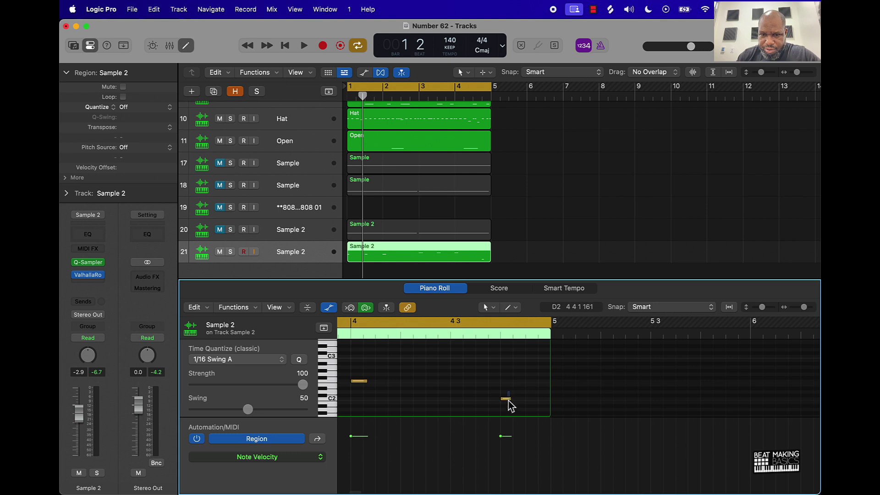
pyautogui.click(507, 400)
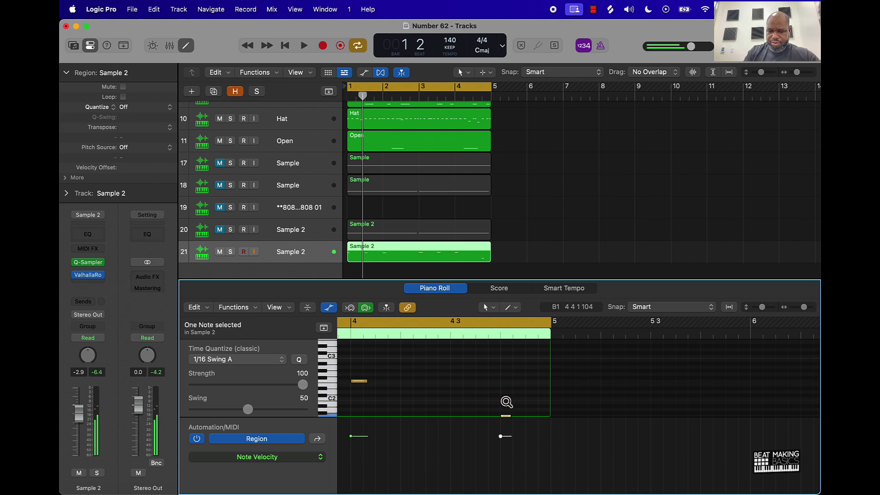
pyautogui.click(507, 402)
pyautogui.press('space')
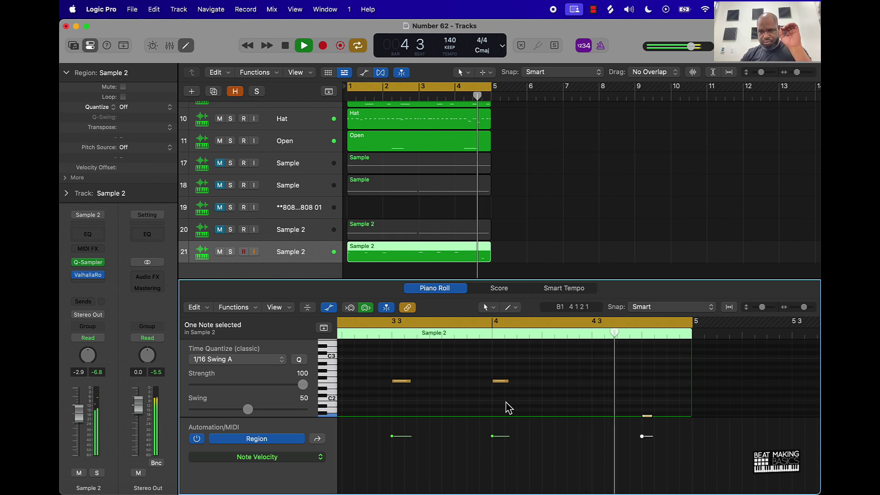
pyautogui.press('space')
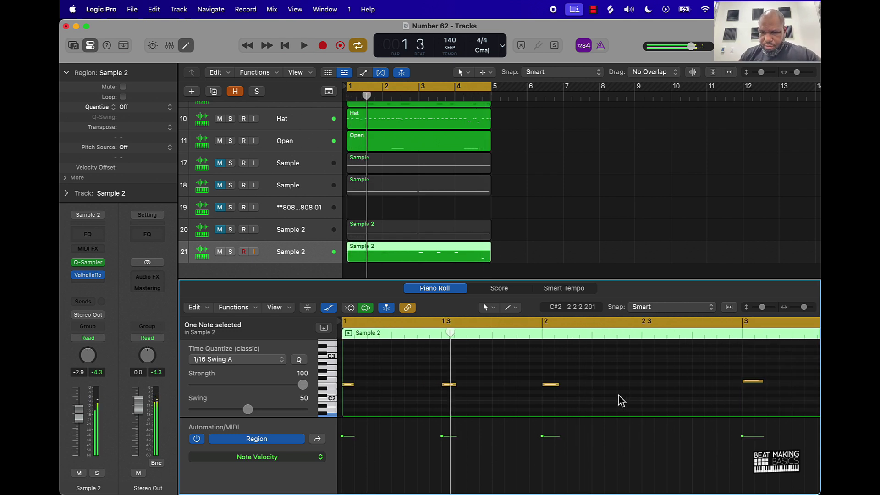
# Step: Move the last G1 note earlier to beat 3 of bar 4 and play the region again
pyautogui.hscroll(5, 574, 403)
pyautogui.scroll(-2, 603, 398)
pyautogui.hscroll(-2, 603, 398)
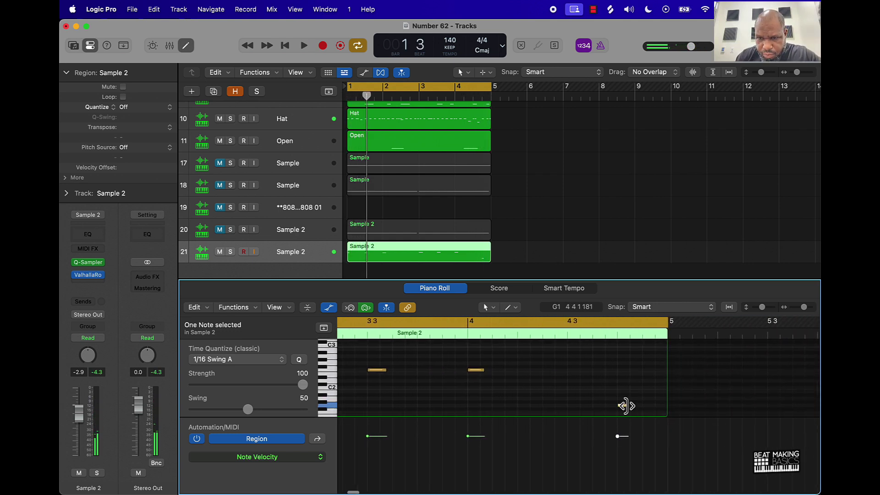
pyautogui.moveTo(625, 408); pyautogui.dragTo(574, 400)
pyautogui.press('space')
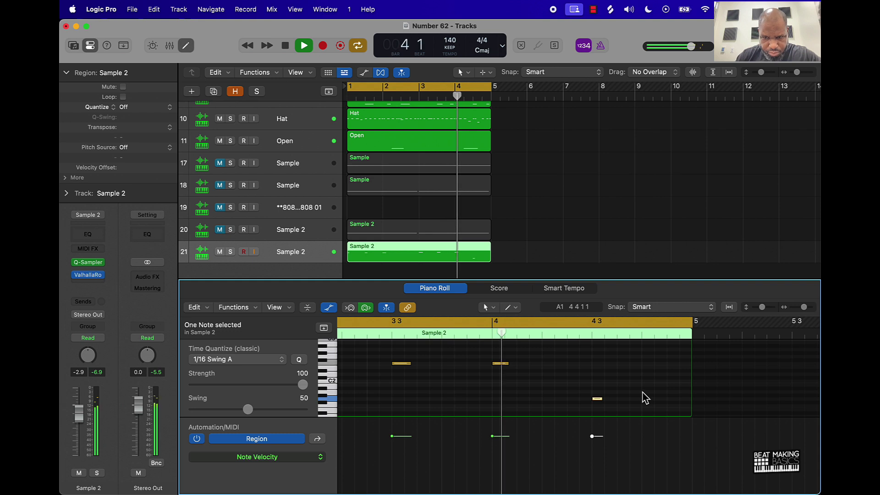
# Step: Raise the region's last note to D3 and play the pattern back
pyautogui.press('space')
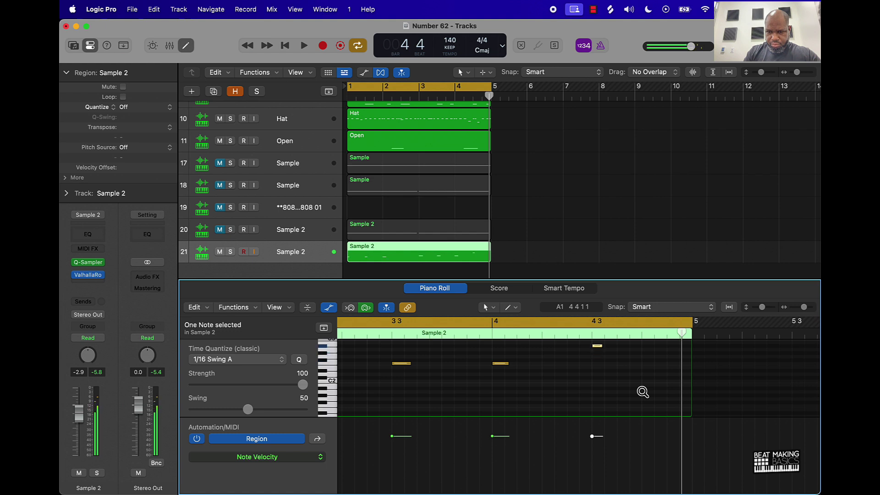
pyautogui.scroll(5, 643, 392)
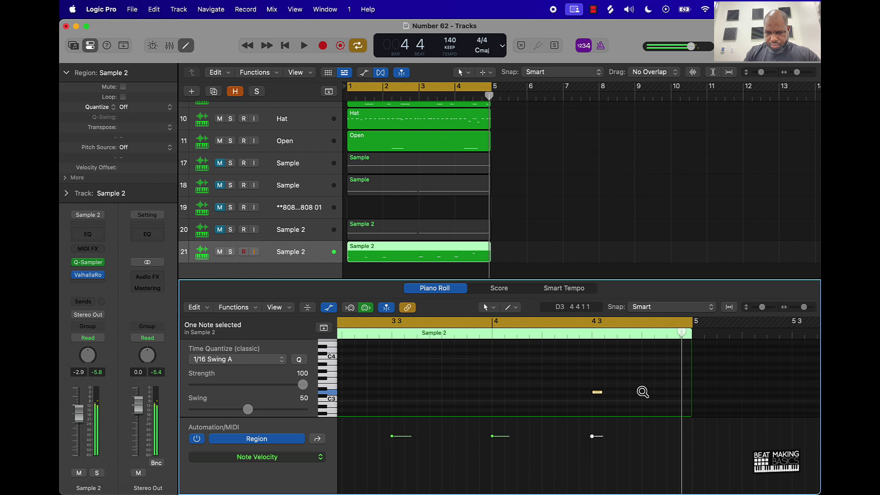
pyautogui.press('space')
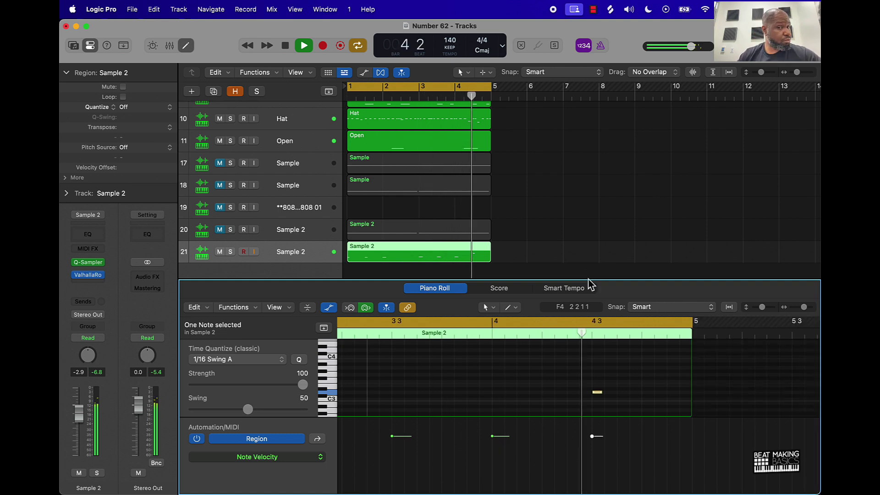
pyautogui.press('space')
# Step: Create a new Quick Sampler (Optimized) track from track 21's Sample 2 region
pyautogui.click(556, 216)
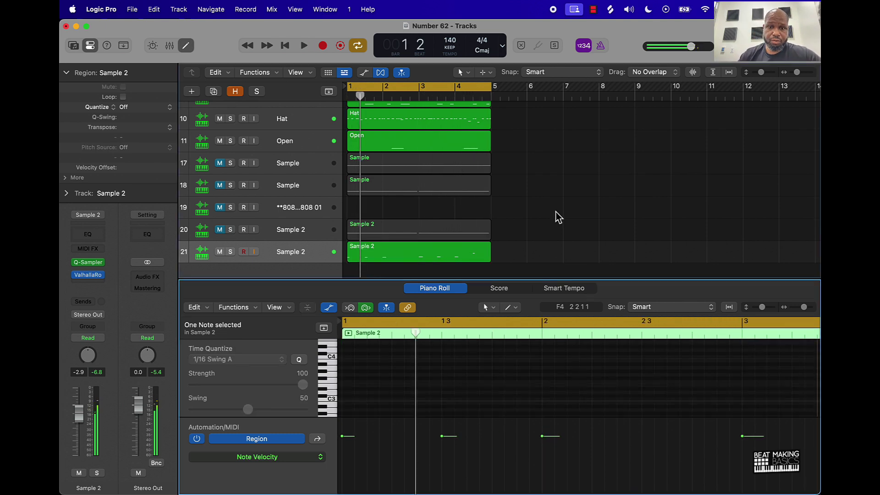
pyautogui.scroll(-2, 450, 263)
pyautogui.moveTo(379, 224); pyautogui.dragTo(262, 238)
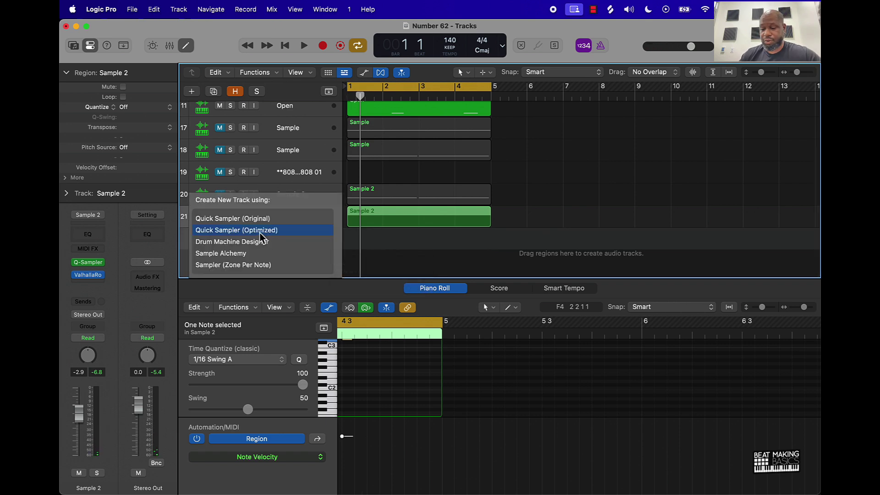
pyautogui.click(265, 231)
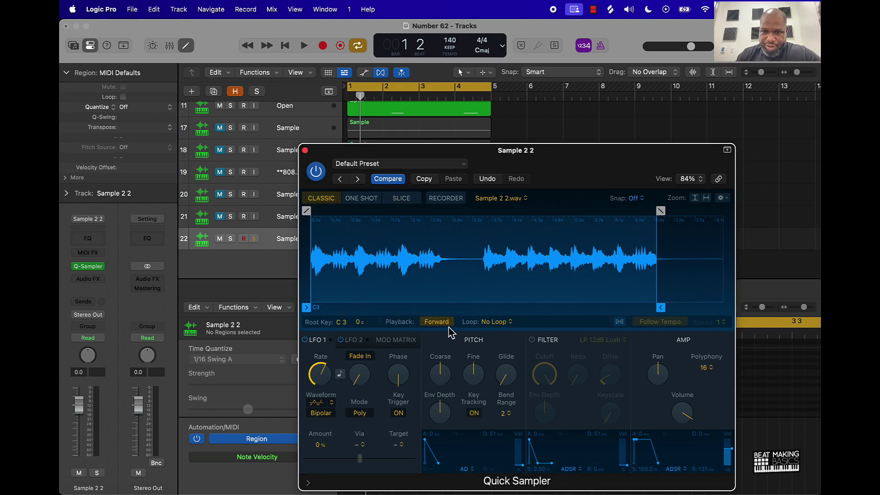
# Step: Set the new sampler's playback to Reverse with Follow Tempo on, and audition the reversed sample with Musical Typing
pyautogui.click(445, 324)
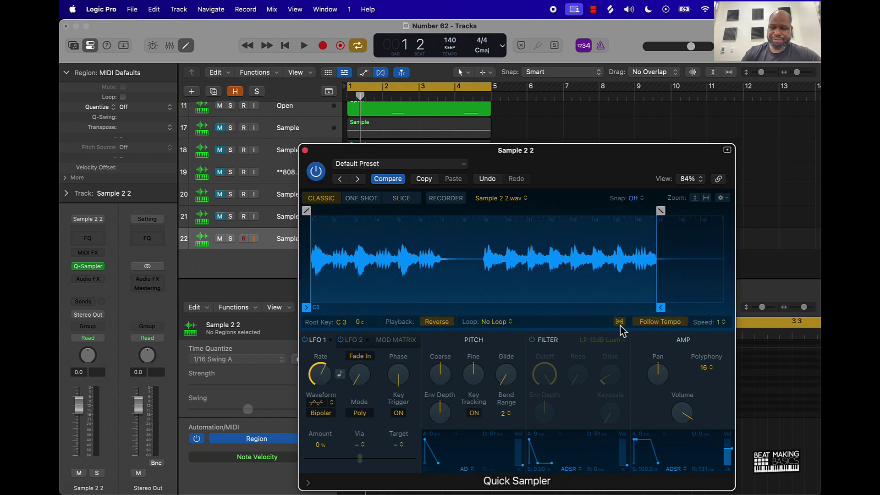
pyautogui.press('super+k')
pyautogui.press('k')
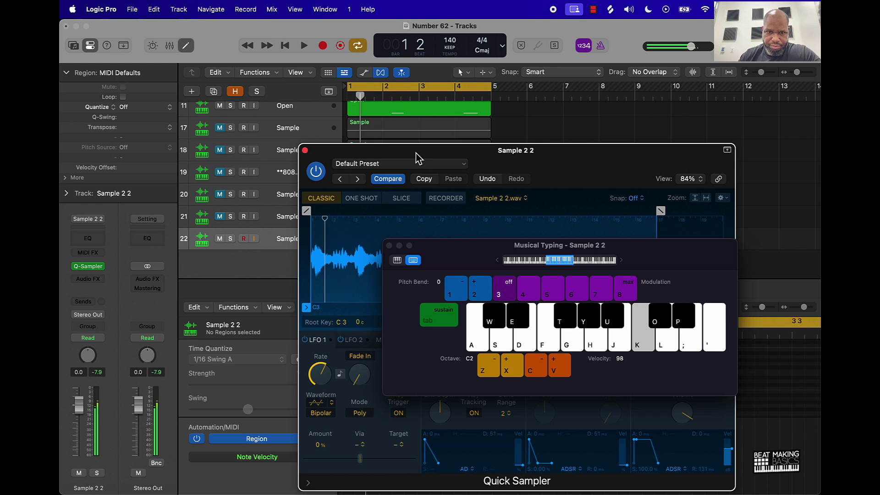
pyautogui.press('j')
pyautogui.click(305, 150)
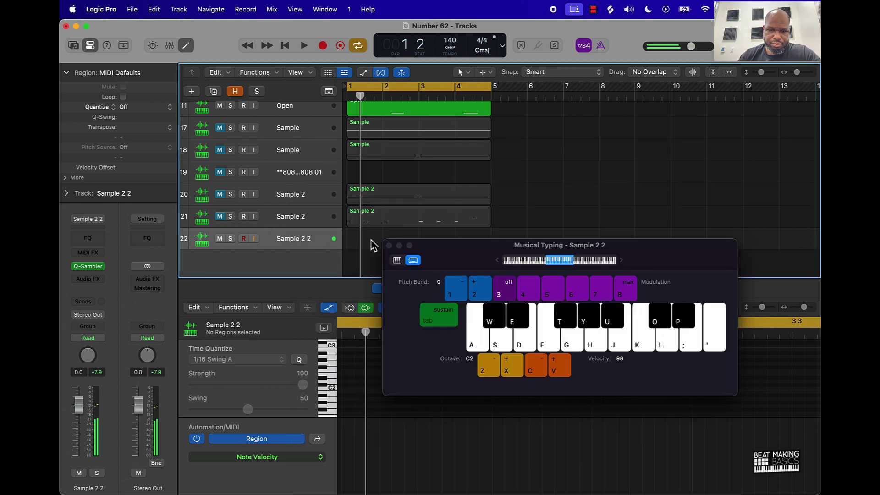
# Step: Record a four-bar region on track 22 that holds a single B2 note
pyautogui.press('r')
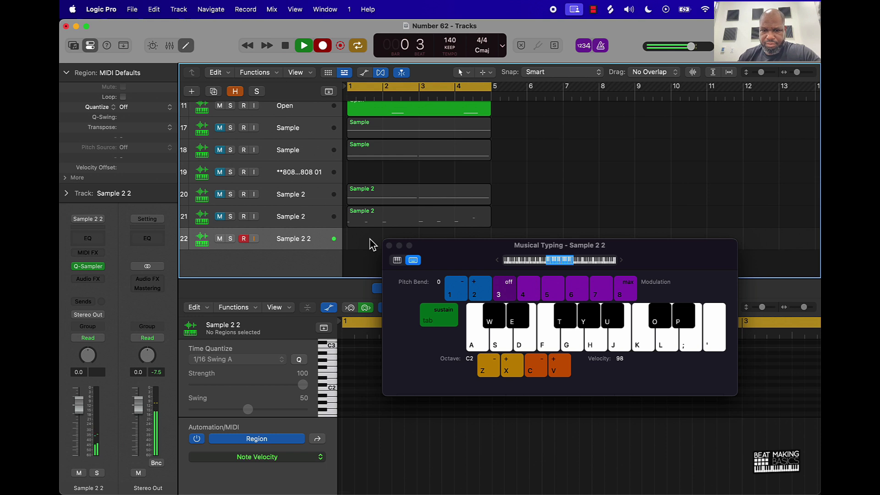
pyautogui.press('j')
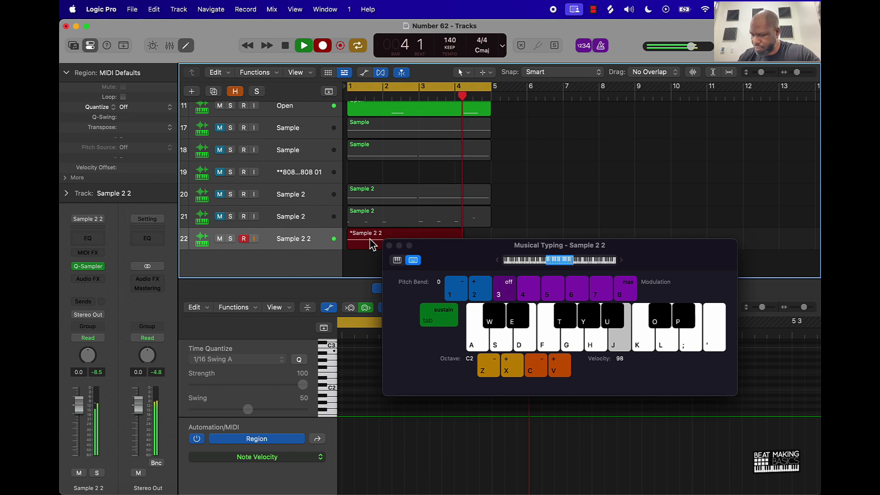
pyautogui.press('space')
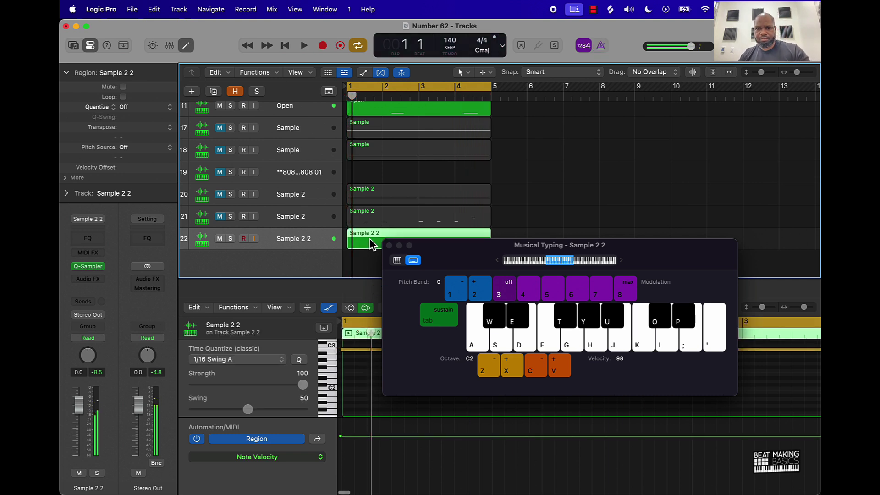
# Step: Select the recorded long note, close Musical Typing and play the reversed sample back with the beat
pyautogui.click(351, 372)
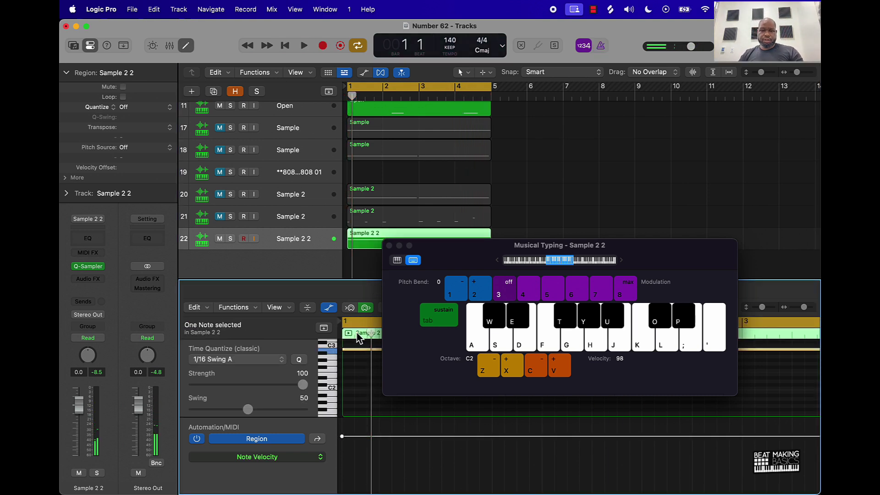
pyautogui.press('u')
pyautogui.click(393, 246)
pyautogui.click(527, 236)
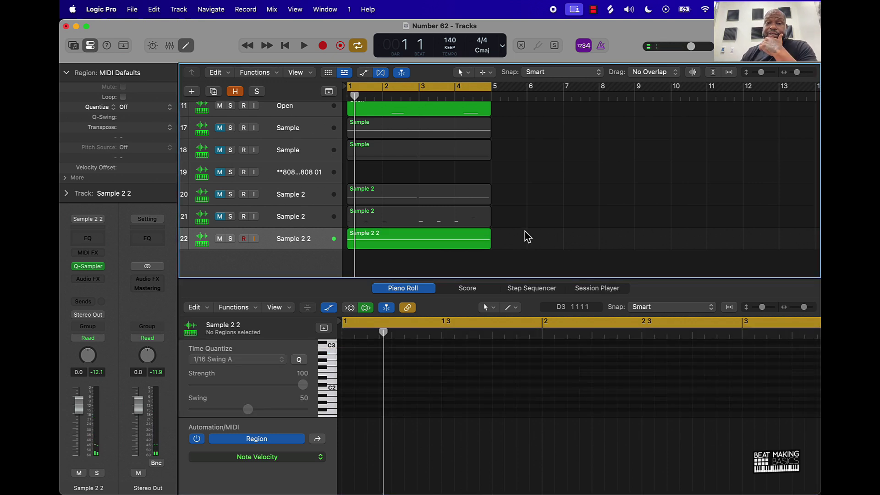
pyautogui.press('space')
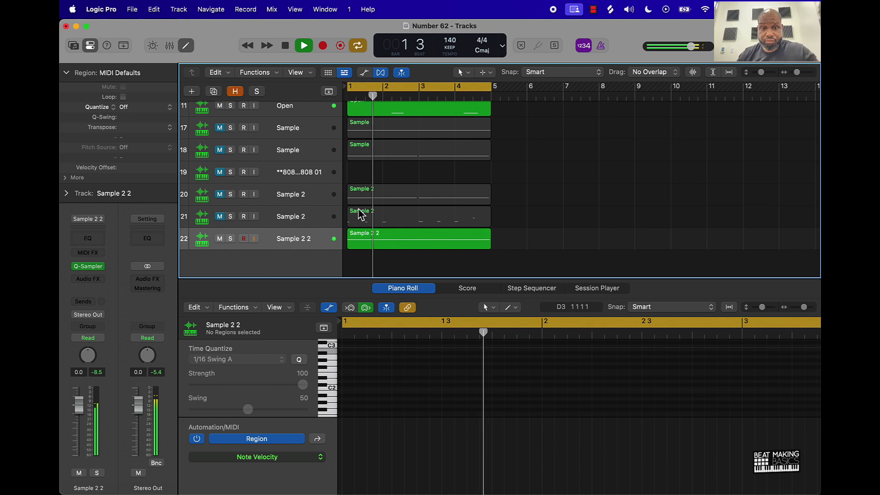
pyautogui.press('space')
# Step: Duplicate the Sample 2 2 track 22 and mute the original
pyautogui.click(291, 247)
pyautogui.press('super+d')
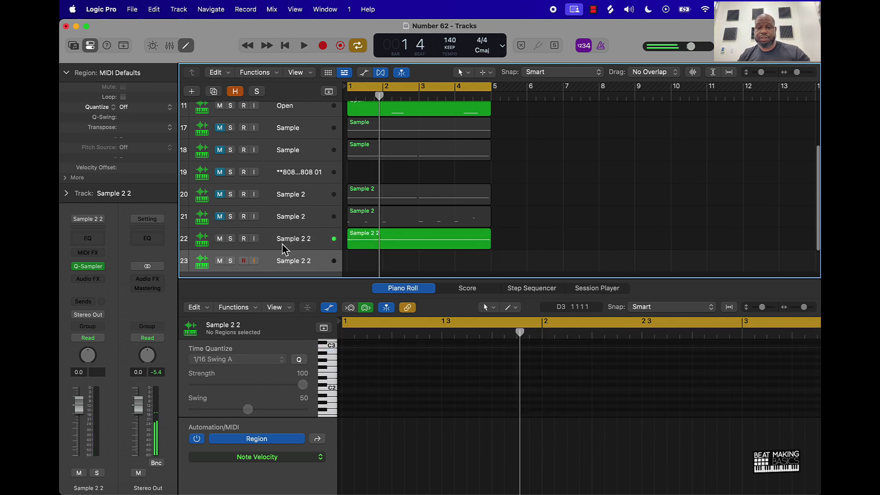
pyautogui.click(219, 239)
# Step: Switch track 23's Quick Sampler to Slice mode and divide the sample by Equal Divisions into 16 slices
pyautogui.click(91, 267)
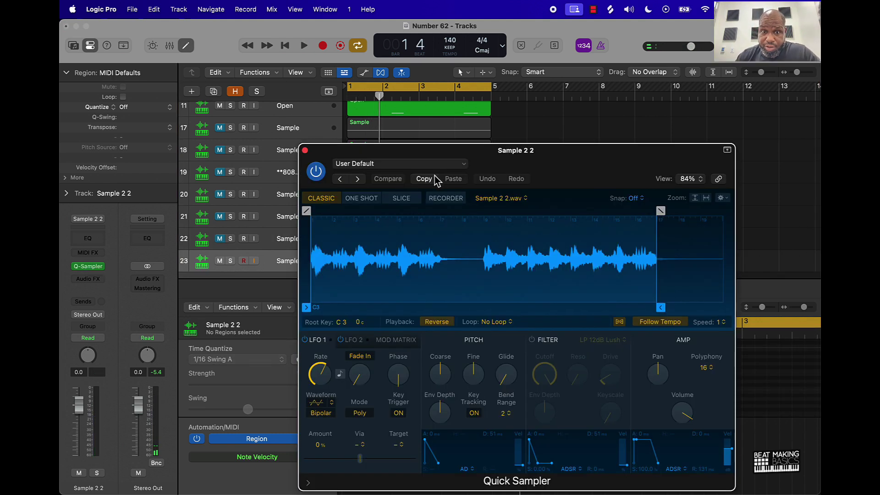
pyautogui.click(399, 200)
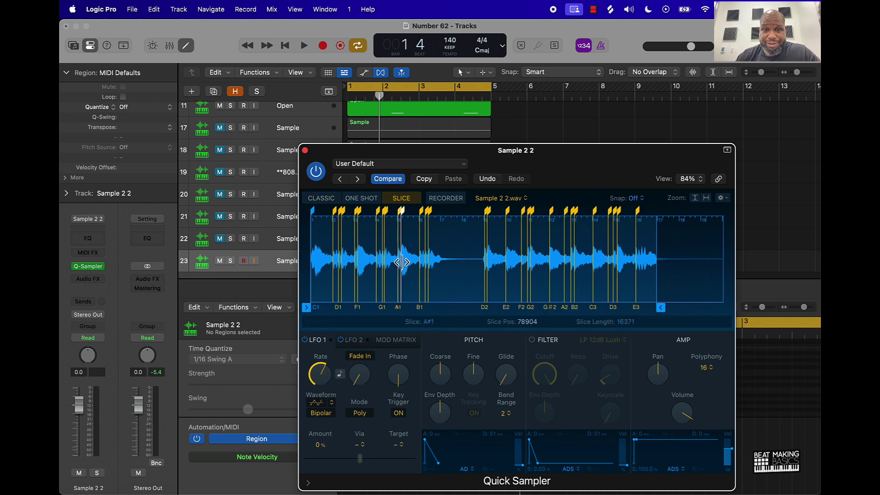
pyautogui.click(345, 326)
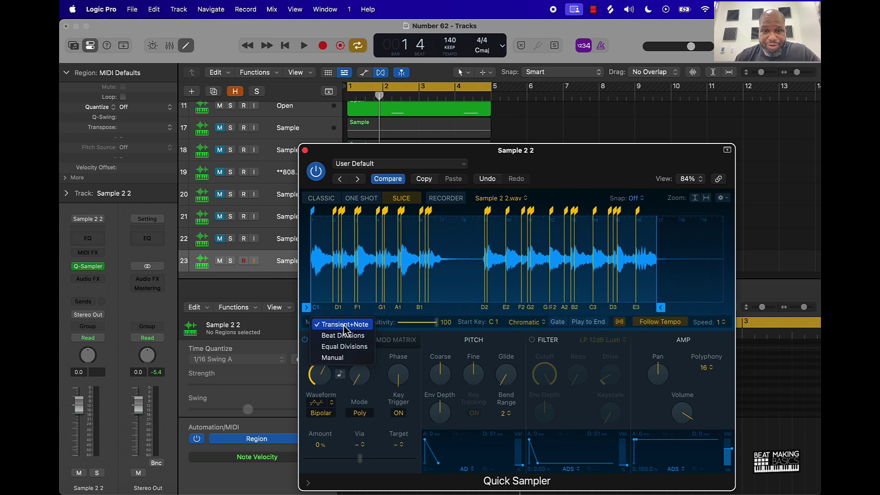
pyautogui.click(358, 348)
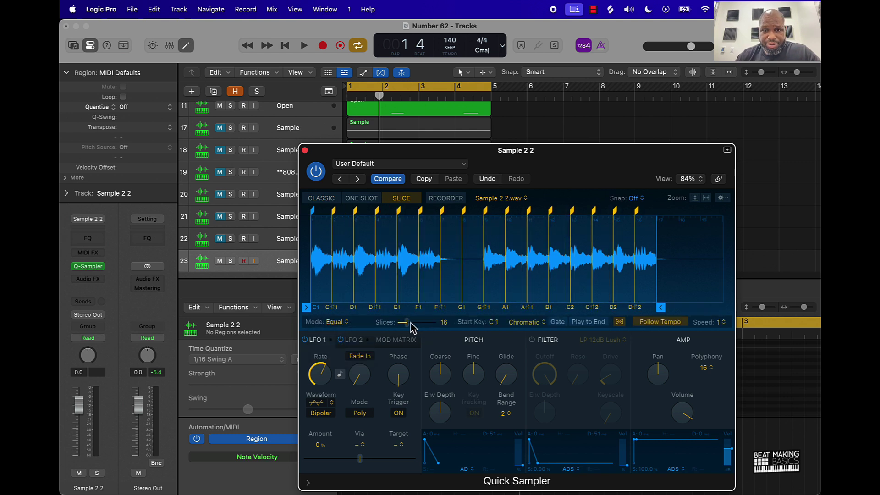
# Step: Open Musical Typing, set its octave to C1 and try out the first slices
pyautogui.press('super+k')
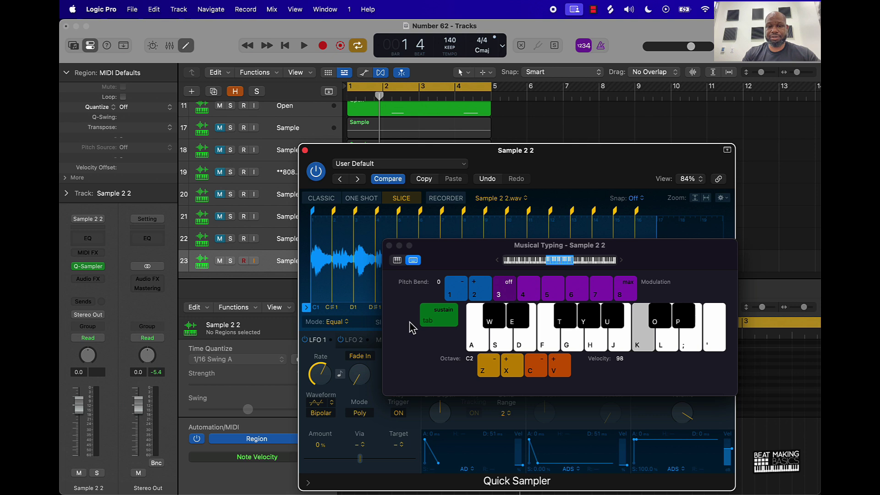
pyautogui.press('z')
pyautogui.press('k')
pyautogui.press('z')
pyautogui.press('k')
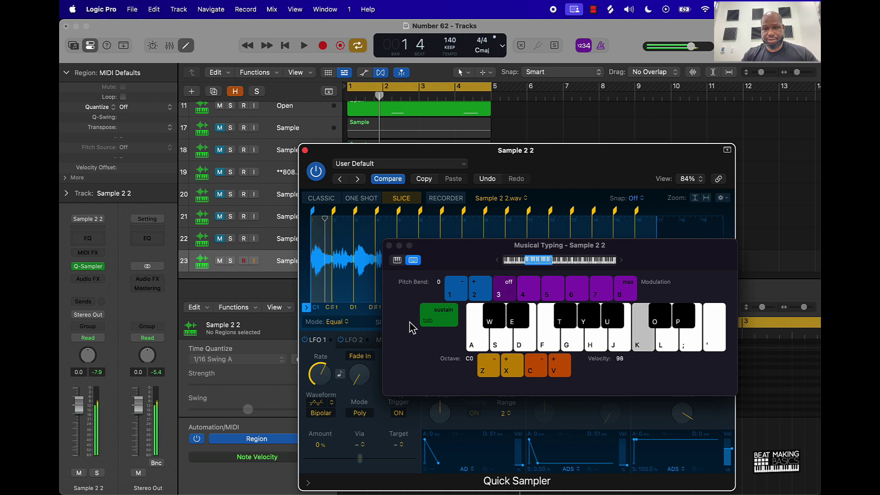
pyautogui.press('a')
pyautogui.press('d')
pyautogui.press('s')
pyautogui.press('x')
pyautogui.press('k')
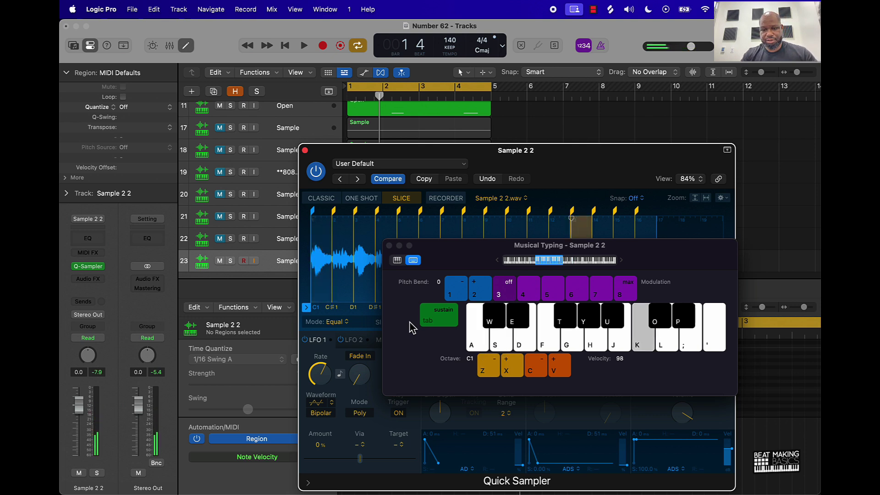
# Step: Audition the D1, E1 and F1 slices of the reversed sample
pyautogui.press('s')
pyautogui.press('d')
pyautogui.press('f')
pyautogui.press('s')
pyautogui.press('d')
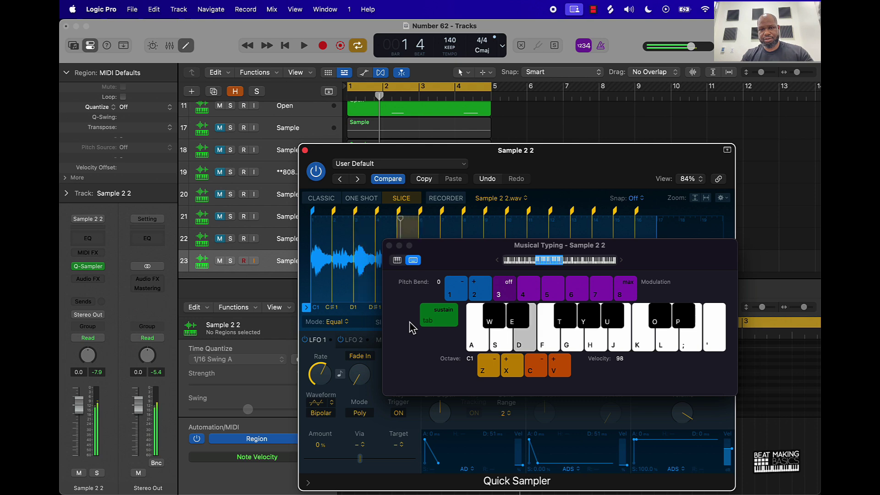
pyautogui.press('f')
pyautogui.press('s')
pyautogui.press('s')
pyautogui.press('s')
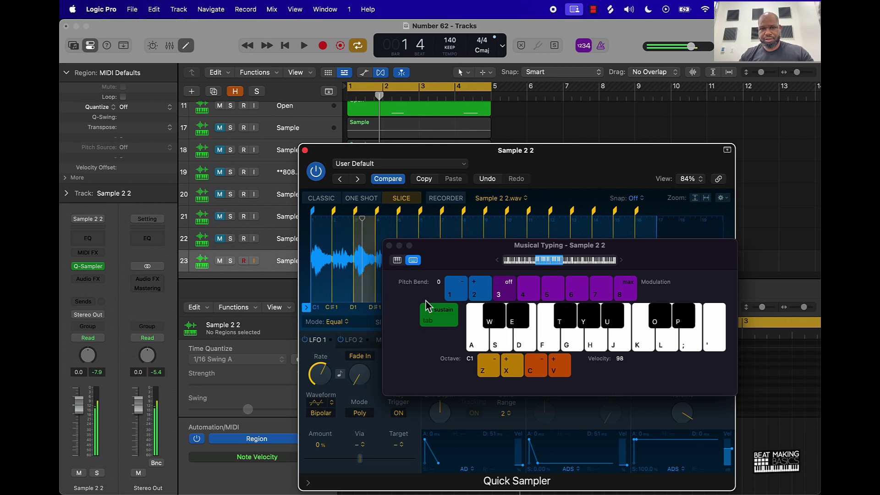
# Step: Move Musical Typing clear of the sampler's waveform and audition the D1, G1 and F1 slices
pyautogui.moveTo(454, 252); pyautogui.dragTo(690, 81)
pyautogui.press('s')
pyautogui.press('s')
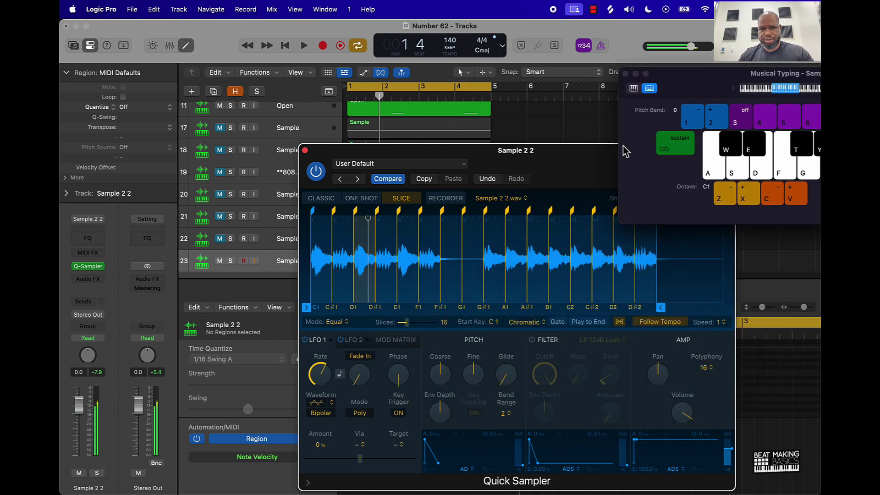
pyautogui.press('g')
pyautogui.press('f')
pyautogui.press('f')
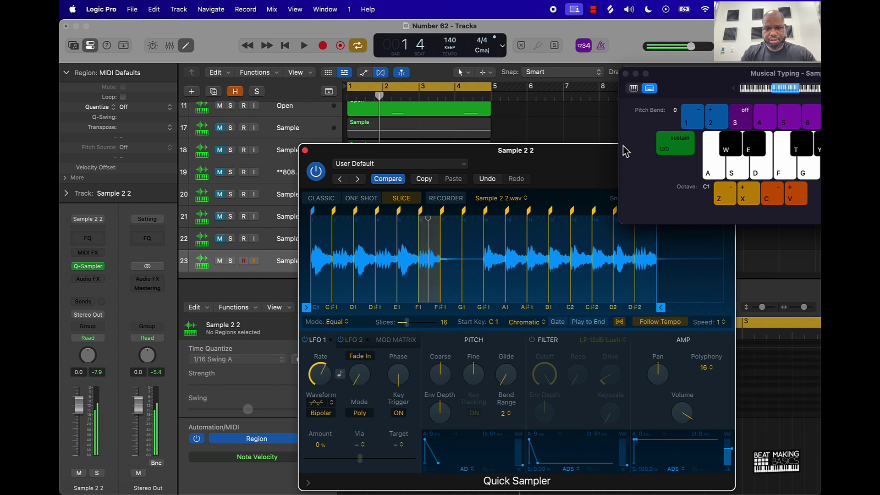
# Step: Rehearse a slice pattern alternating D1 and F♯1, with occasional A1 hits
pyautogui.press('t')
pyautogui.press('t')
pyautogui.press('s')
pyautogui.press('t')
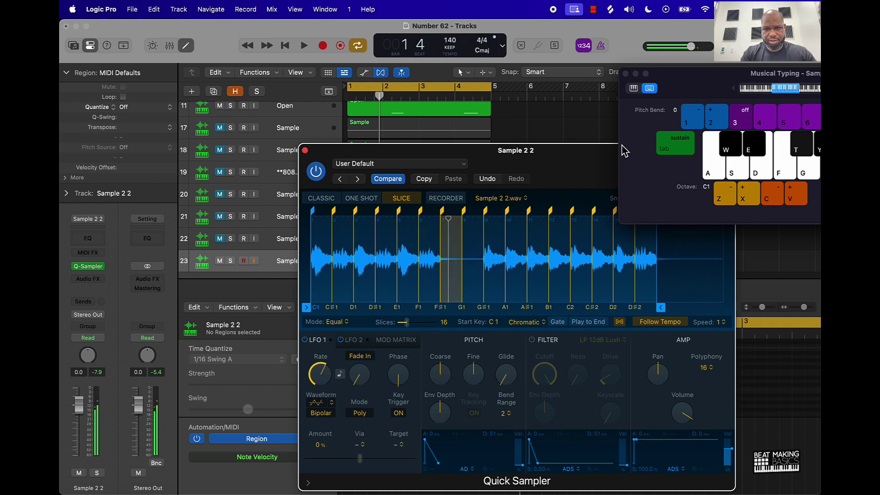
pyautogui.press('s')
pyautogui.press('t')
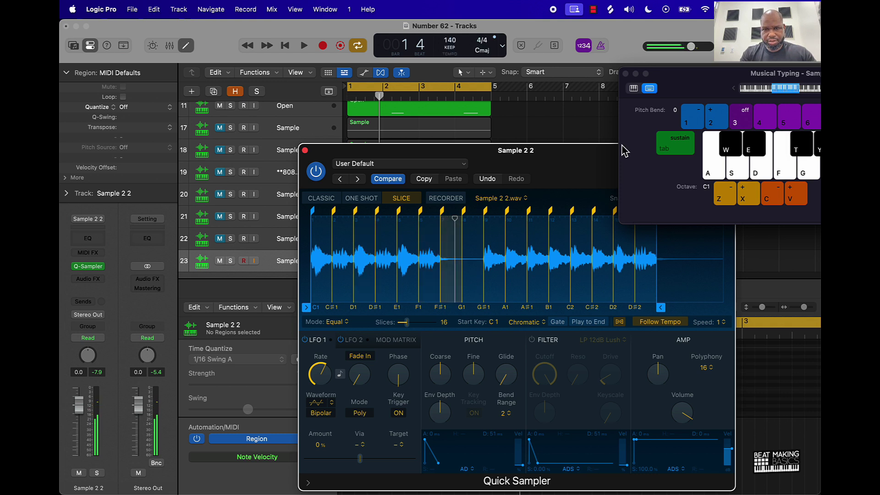
pyautogui.press('s')
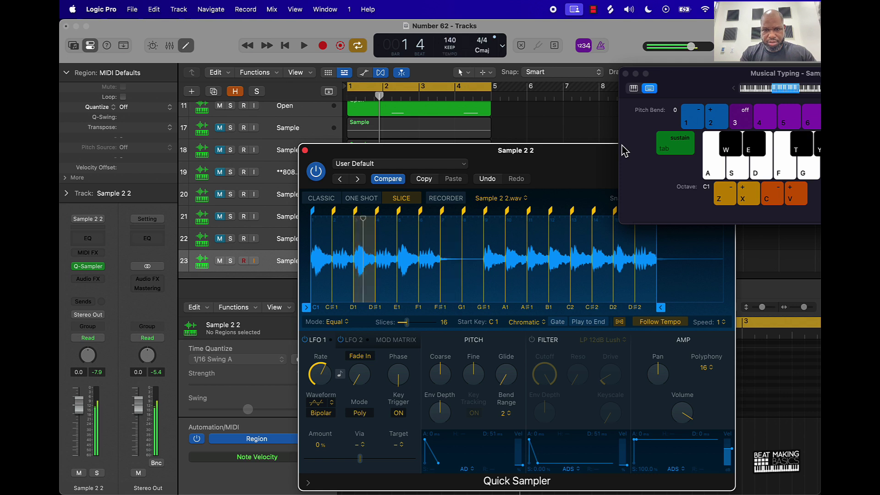
pyautogui.press('t')
pyautogui.press('h')
pyautogui.press('t')
pyautogui.press('s')
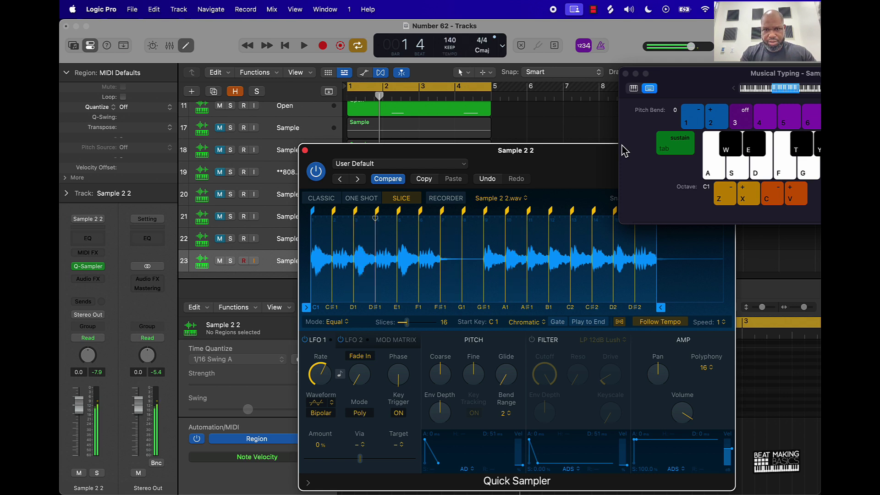
pyautogui.press('s')
pyautogui.press('s')
pyautogui.press('t')
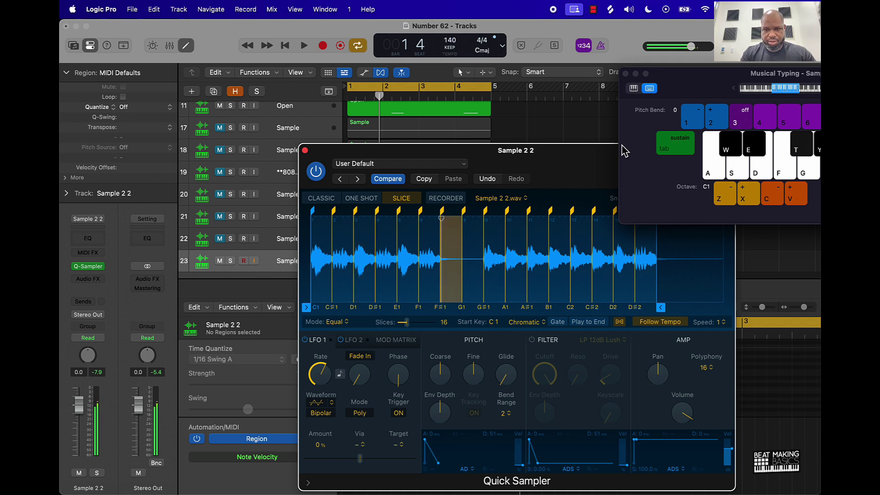
pyautogui.press('s')
pyautogui.press('t')
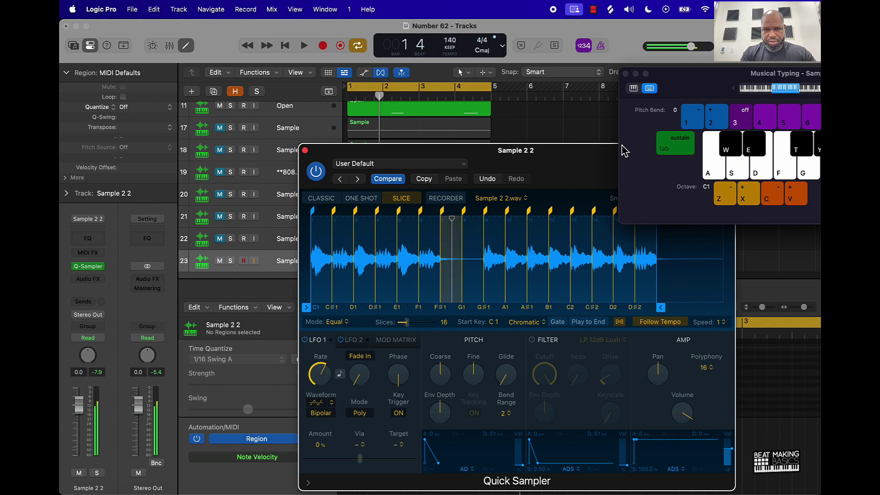
pyautogui.press('s')
pyautogui.press('t')
pyautogui.press('h')
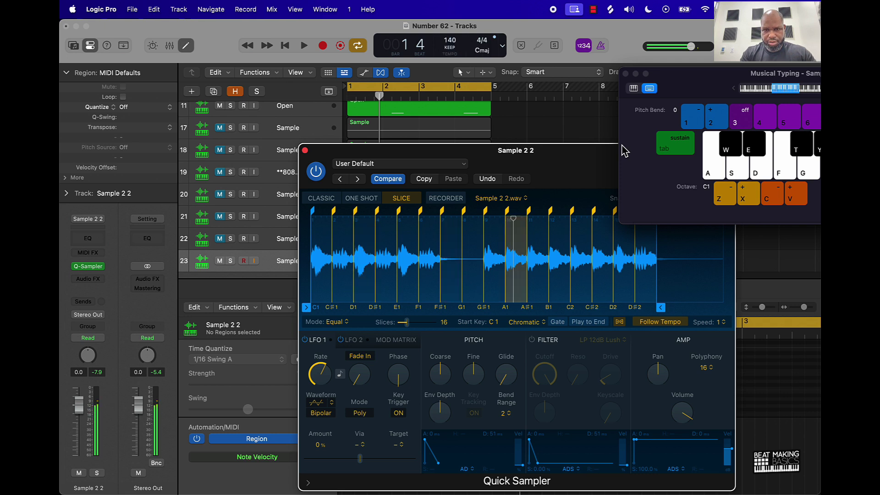
pyautogui.press('s')
pyautogui.press('t')
pyautogui.press('t')
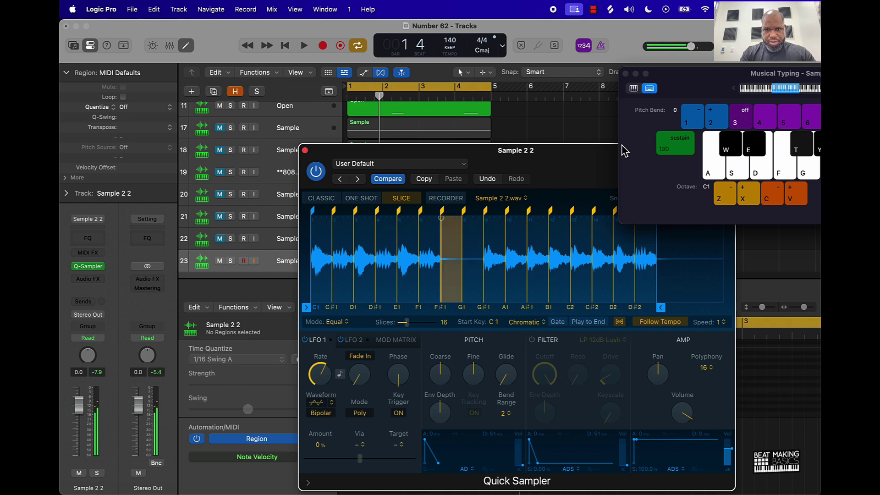
# Step: Audition the D1, A1 and F♯1 slices once more and close the Quick Sampler window
pyautogui.press('s')
pyautogui.press('h')
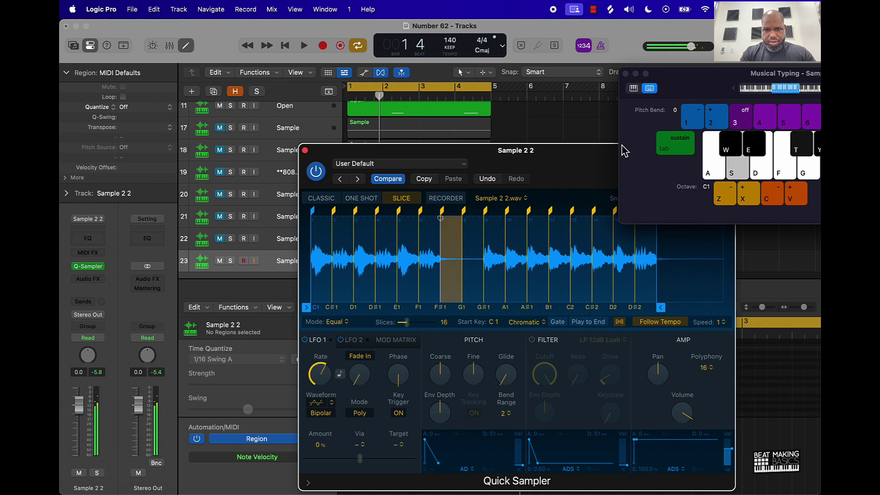
pyautogui.press('t')
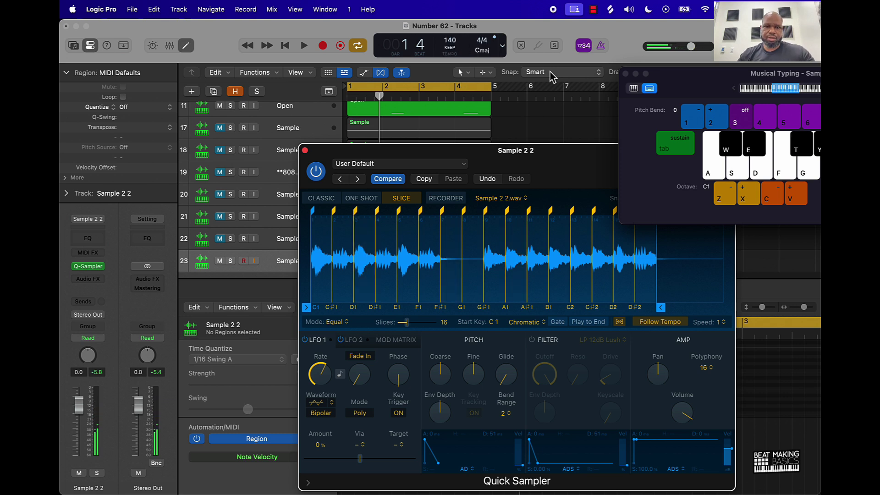
pyautogui.click(306, 150)
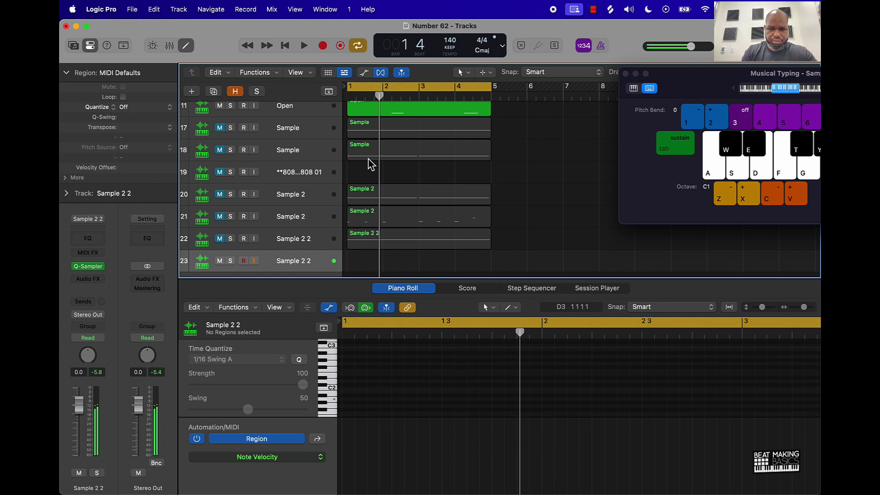
# Step: Record a four-bar slice pattern on track 23 with steady F♯1 hits over occasional D1 hits, finishing with A1 hits in bar 4
pyautogui.press('r')
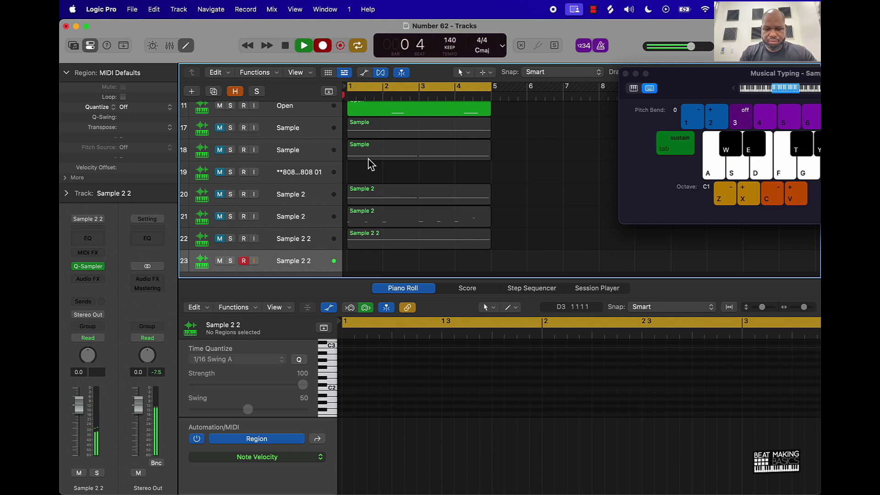
pyautogui.press('t')
pyautogui.press('s')
pyautogui.press('t')
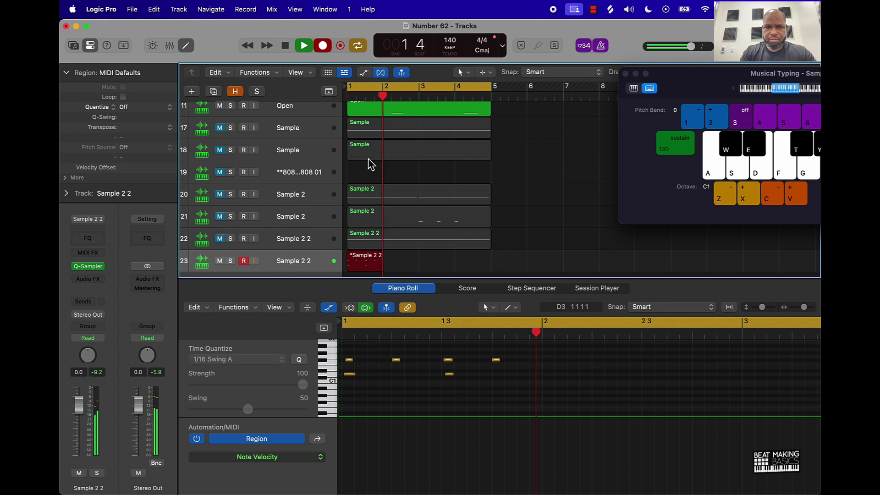
pyautogui.press('s')
pyautogui.press('t')
pyautogui.press('t')
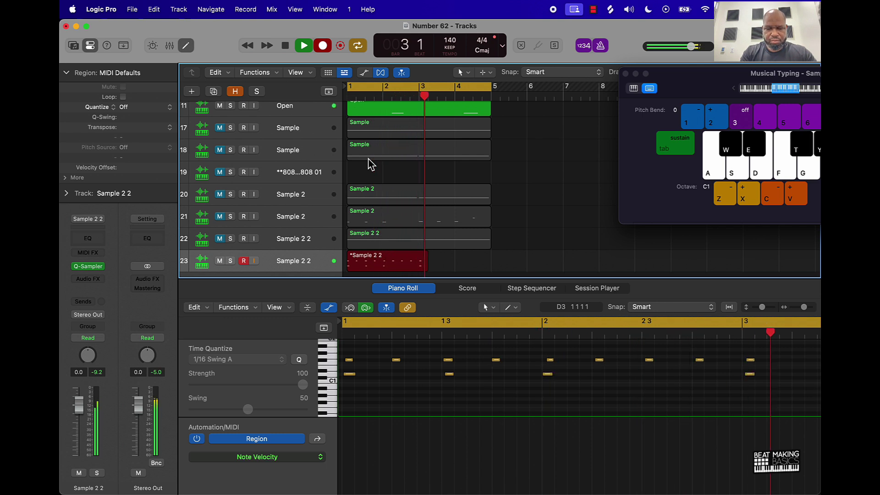
pyautogui.press('t')
pyautogui.press('t')
pyautogui.press('s')
pyautogui.press('h')
pyautogui.press('h')
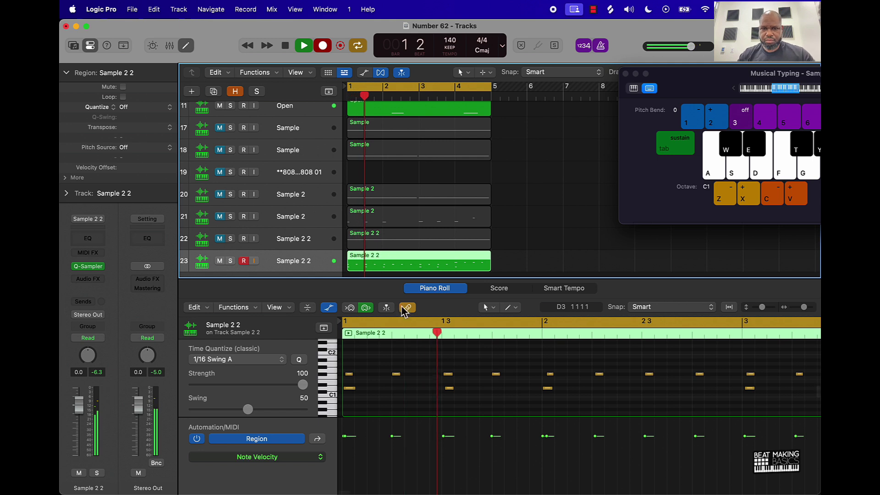
# Step: Quantize all notes of the recorded pattern to 1/16 Swing A and end recording while playback continues
pyautogui.press('super+a')
pyautogui.click(299, 360)
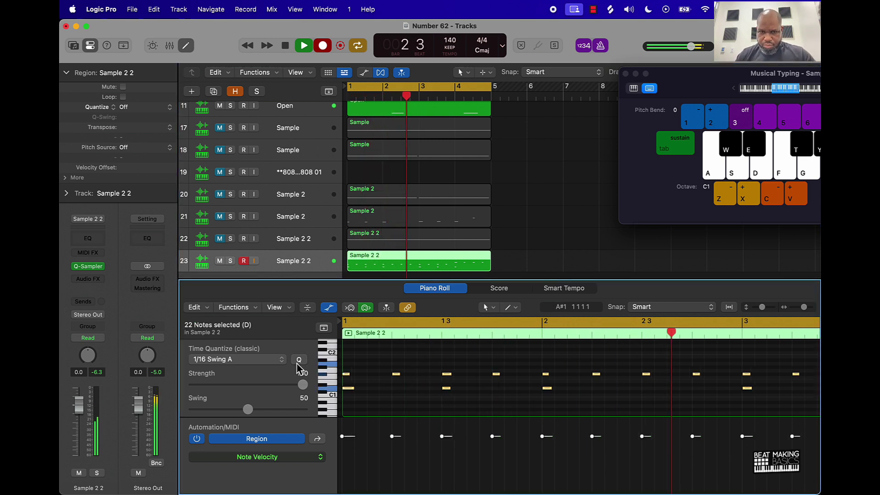
pyautogui.click(303, 48)
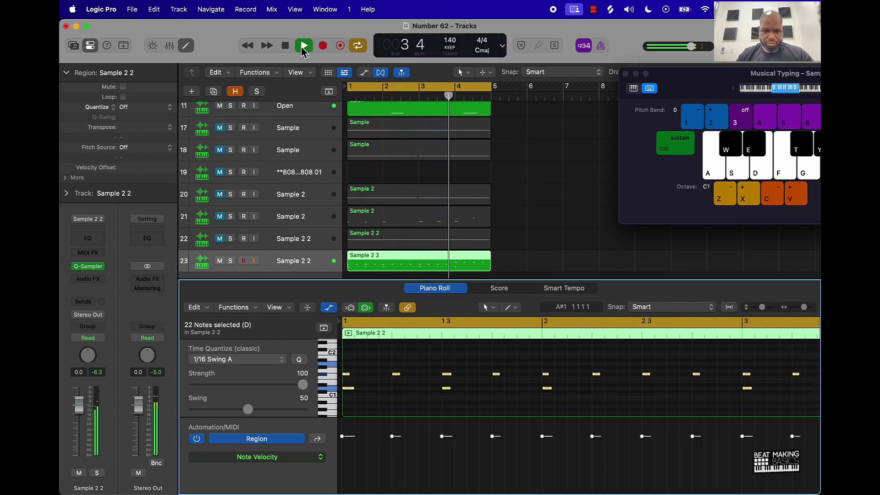
# Step: Remove the short D1 note at the start of bar 4 from the slice pattern
pyautogui.hscroll(6, 593, 357)
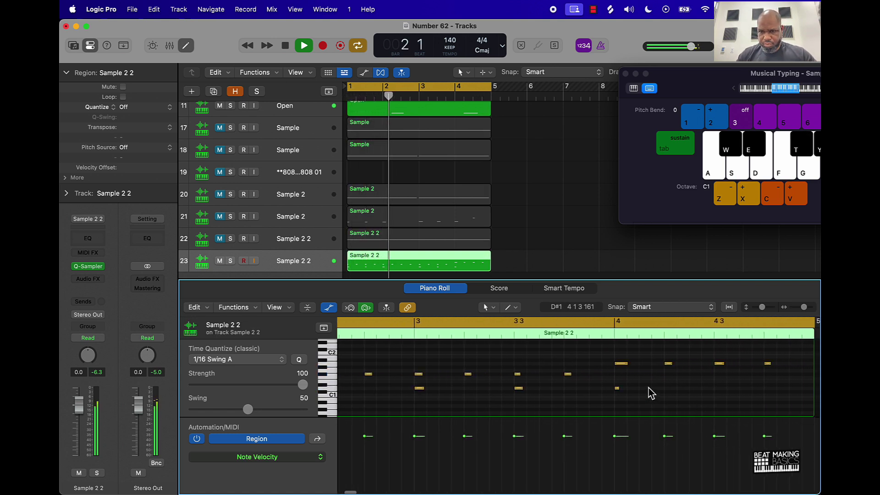
pyautogui.moveTo(617, 389); pyautogui.dragTo(608, 402)
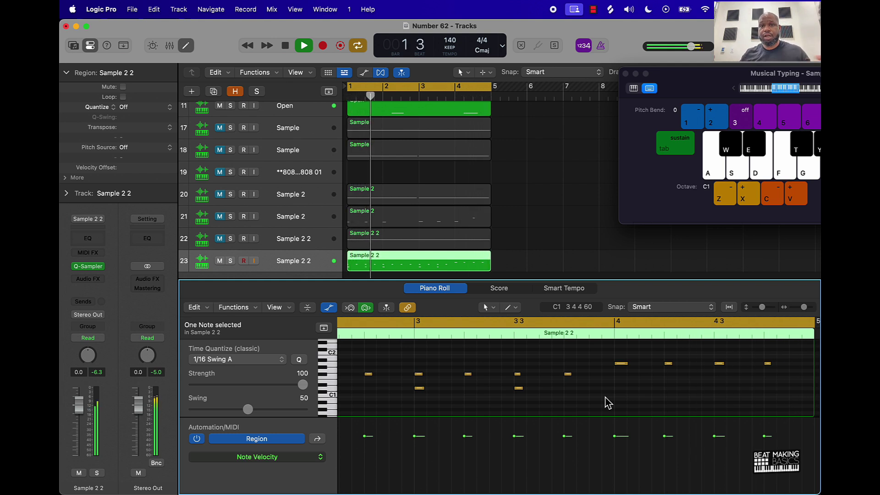
pyautogui.click(513, 124)
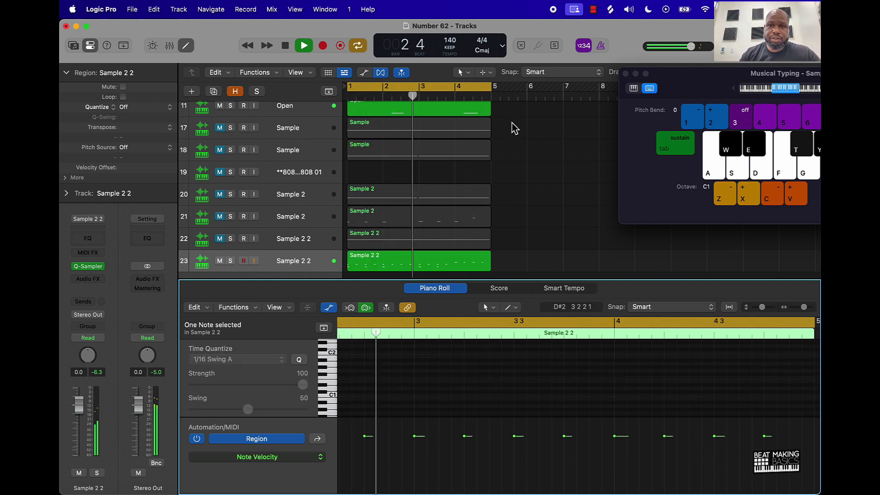
# Step: Select the 808 track, raise the Musical Typing octave to C3 and try out bass notes such as E3 and F3
pyautogui.scroll(3, 374, 167)
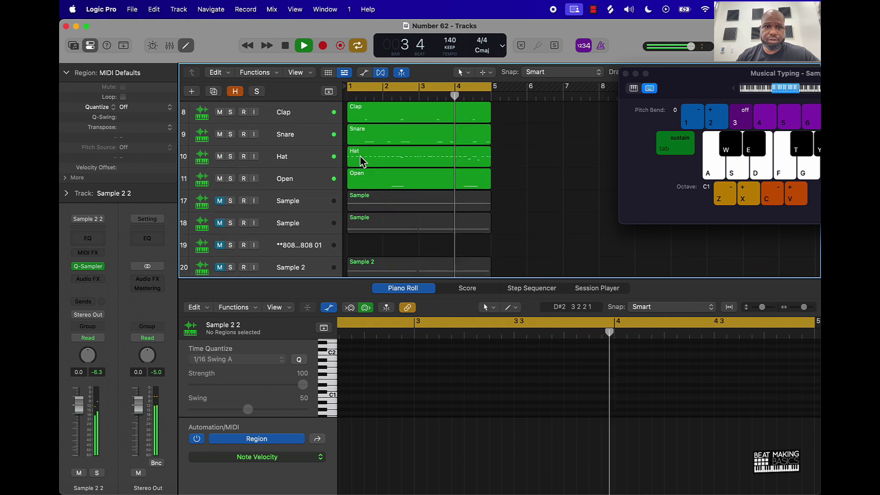
pyautogui.scroll(-3, 283, 202)
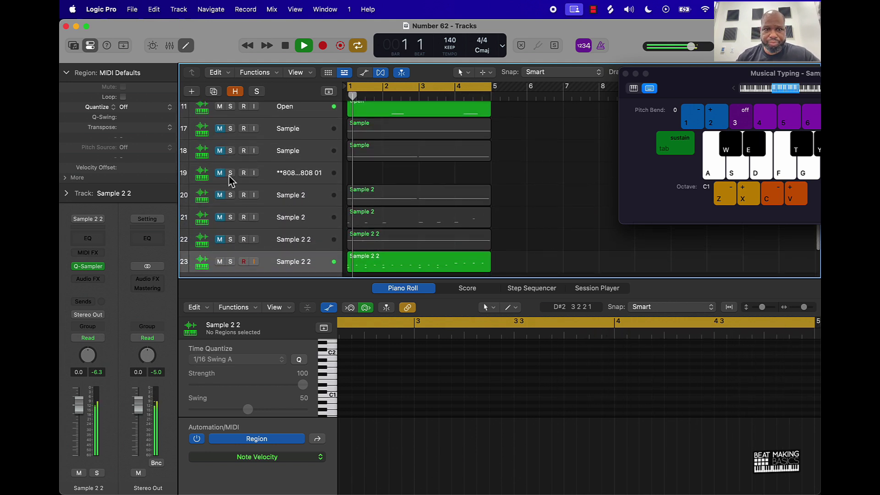
pyautogui.click(299, 181)
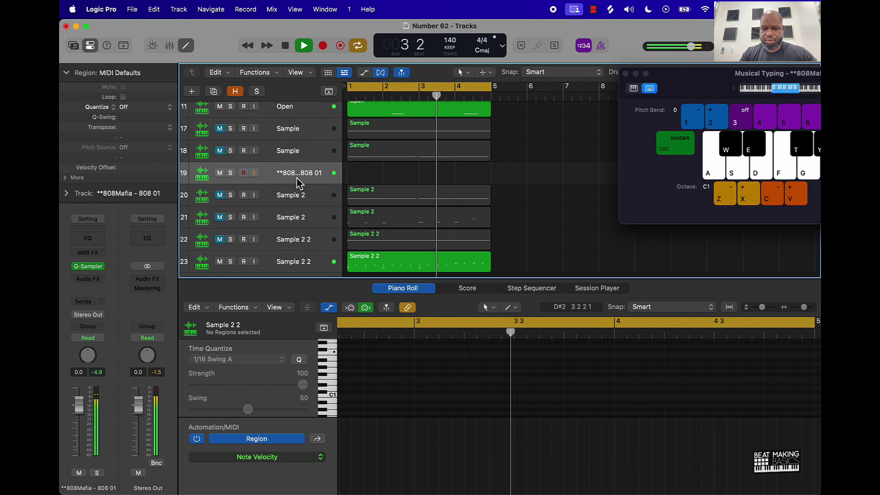
pyautogui.press('k')
pyautogui.press('x')
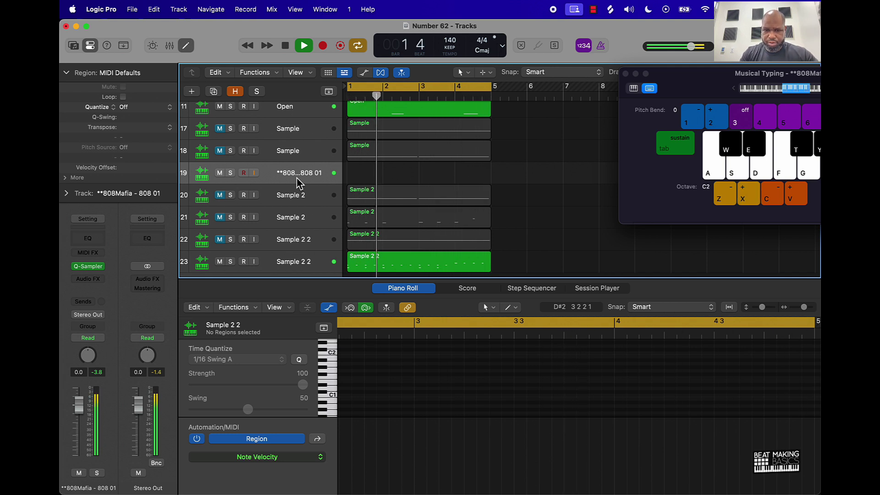
pyautogui.press('x')
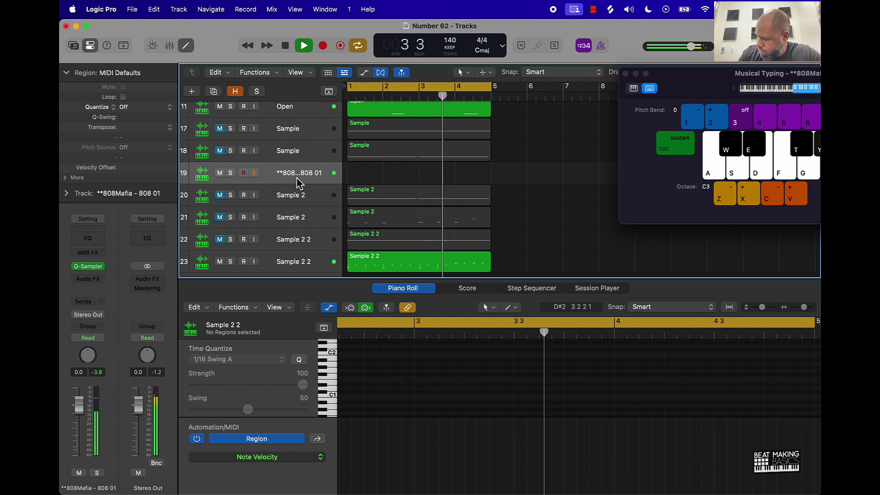
pyautogui.press('d')
pyautogui.press('f')
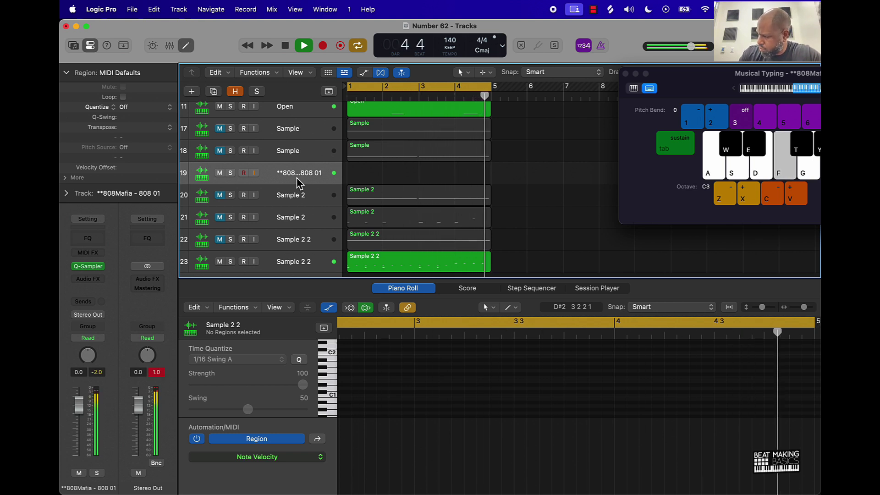
pyautogui.press('space')
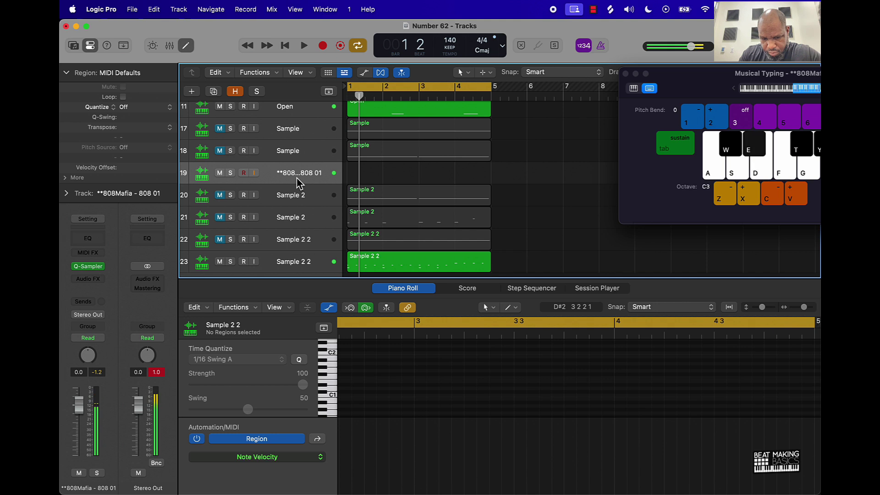
pyautogui.press('d')
# Step: Record a four-bar 808 bass line with long G♯3 notes, ending on D♯3 and E3 in bar 4
pyautogui.press('r')
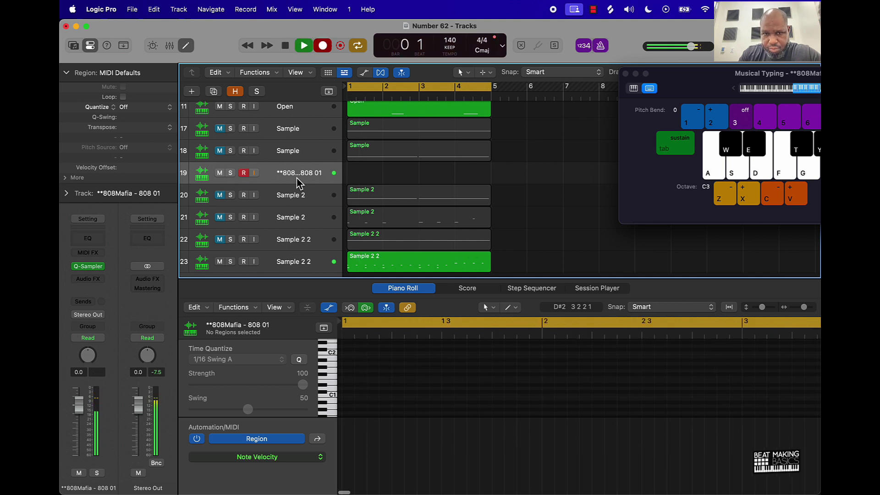
pyautogui.press('y')
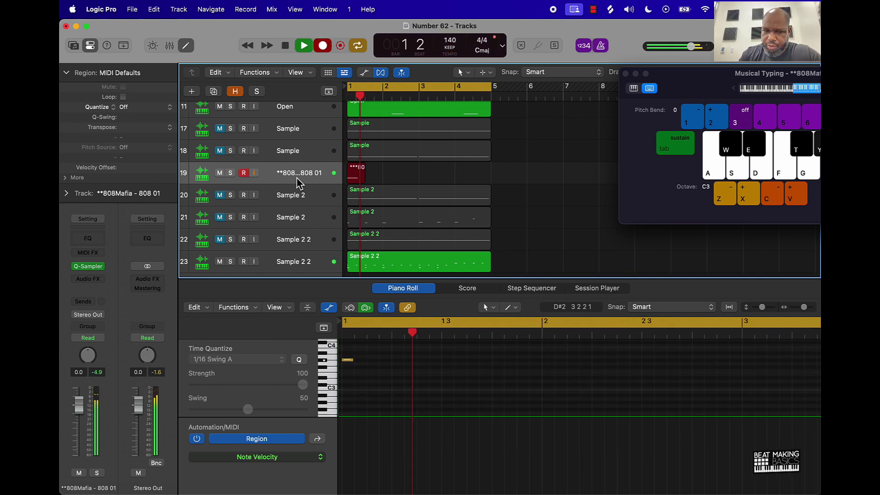
pyautogui.press('y')
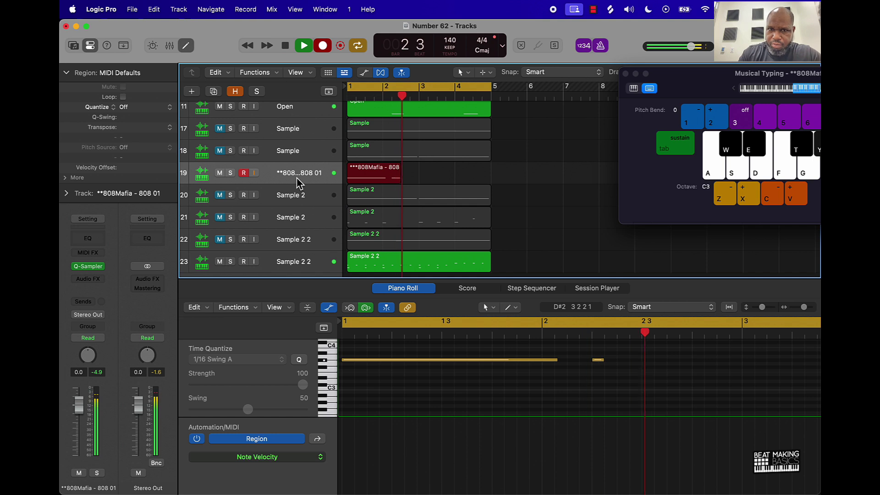
pyautogui.press('y')
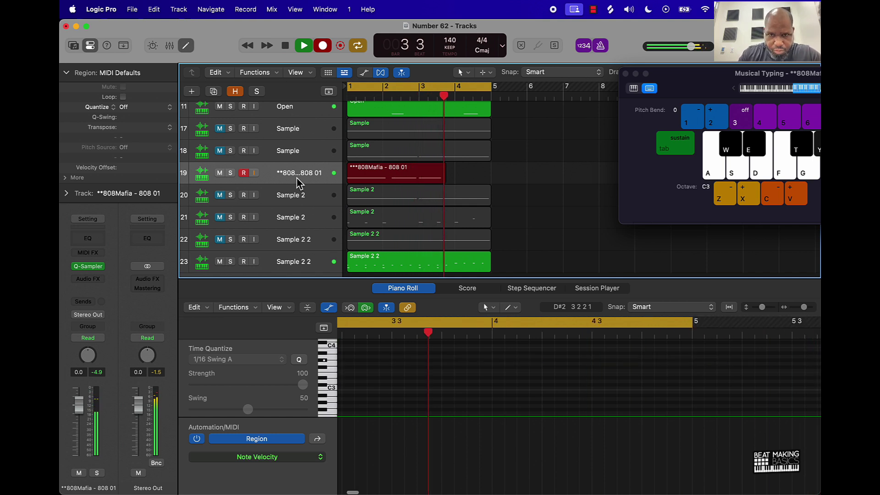
pyautogui.press('e')
pyautogui.press('d')
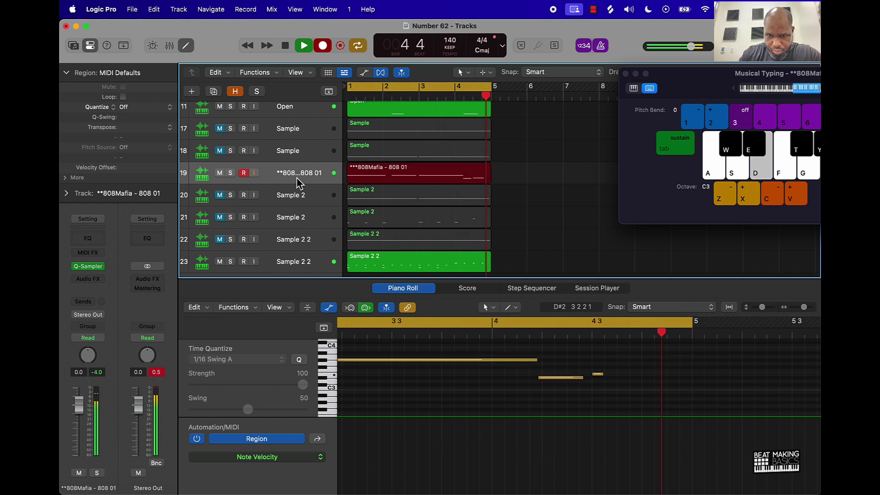
pyautogui.press('space')
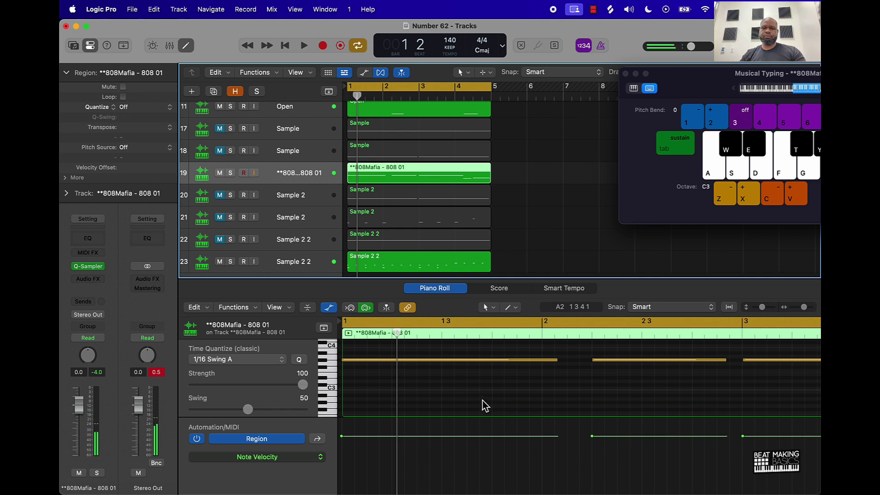
# Step: Select all notes in the recorded 808 region and play back the beat
pyautogui.click(486, 406)
pyautogui.press('super+a')
pyautogui.press('space')
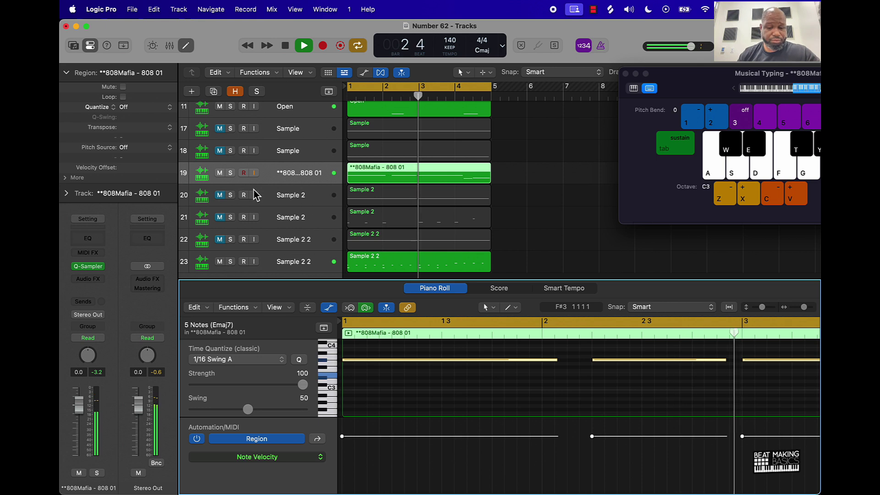
# Step: Duplicate track 23, Sample 2 2, as a new track with the same sampler settings
pyautogui.scroll(-2, 418, 214)
pyautogui.click(289, 225)
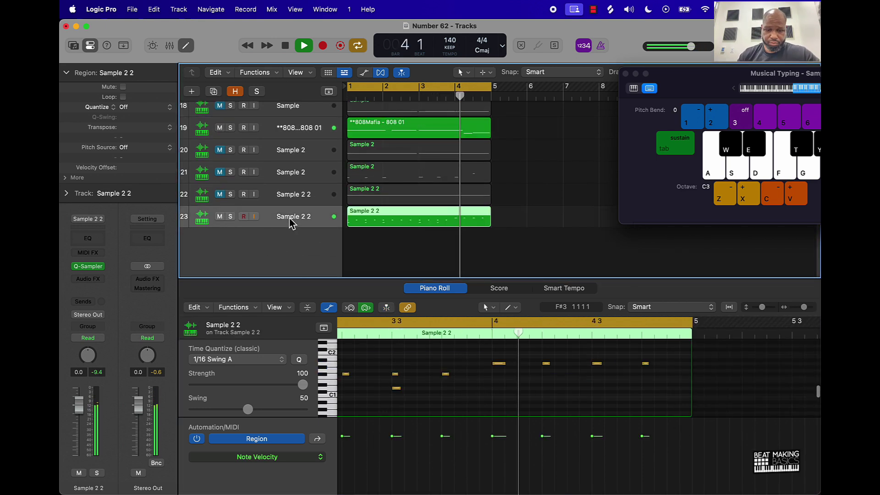
pyautogui.press('super+d')
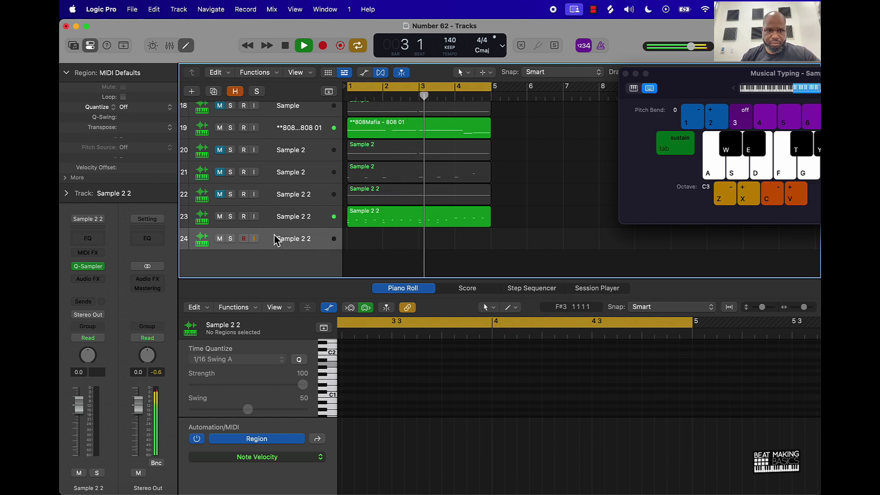
# Step: Move Musical Typing fully into view and lower its octave to C1 for the new sample track
pyautogui.moveTo(804, 91); pyautogui.dragTo(567, 115)
pyautogui.press('f')
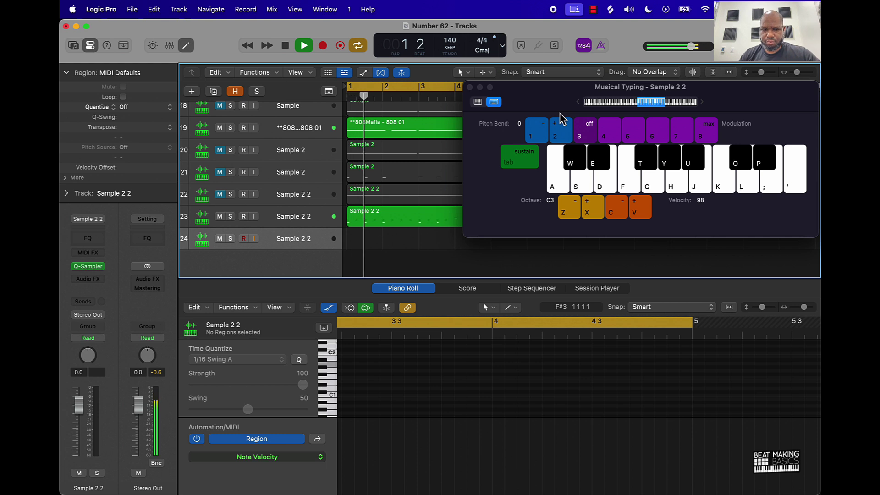
pyautogui.press('z')
pyautogui.press('z')
# Step: Rehearse a slice pattern of repeated F1 hits with occasional C2 hits on the duplicated track over the beat
pyautogui.press('f')
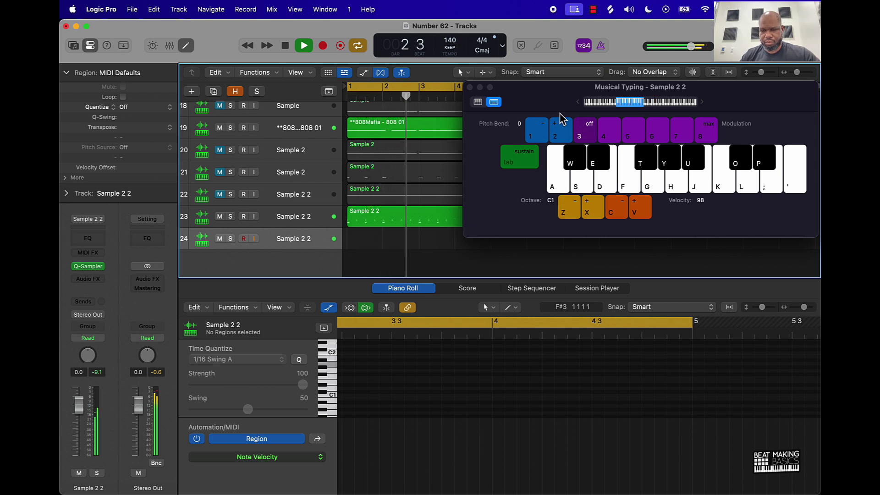
pyautogui.press('f')
pyautogui.press('f')
pyautogui.press('f')
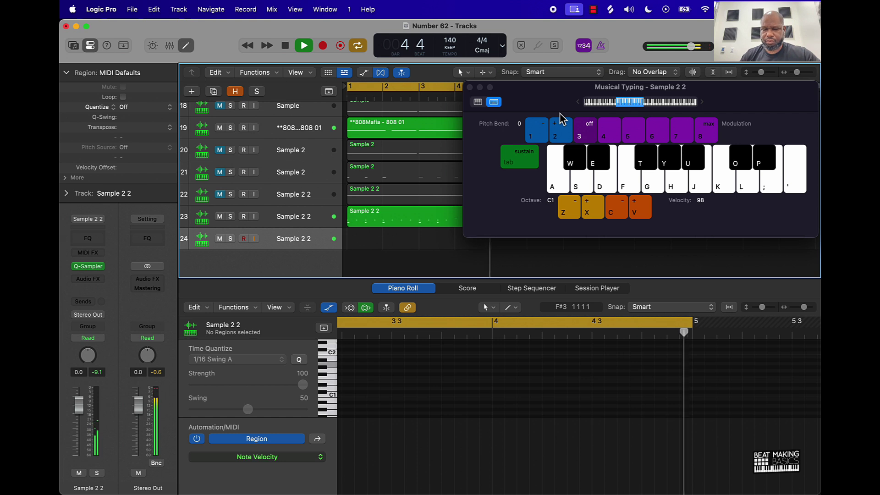
pyautogui.press('f')
pyautogui.press('f')
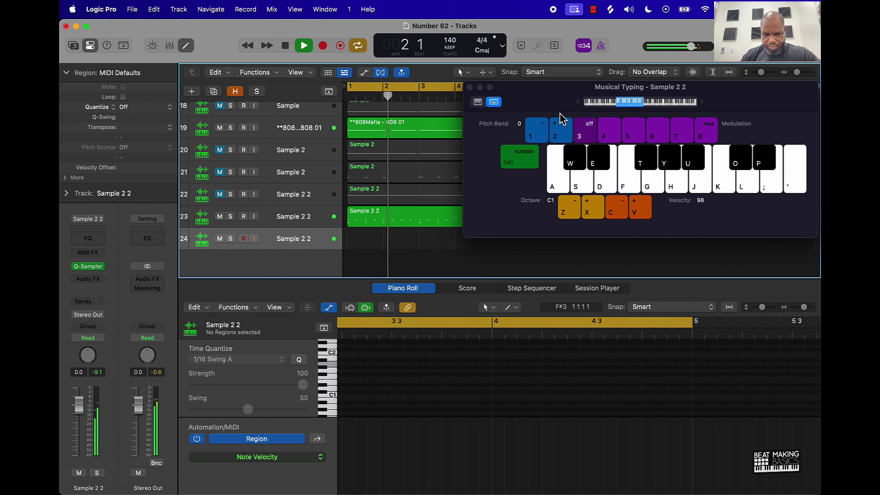
pyautogui.press('k')
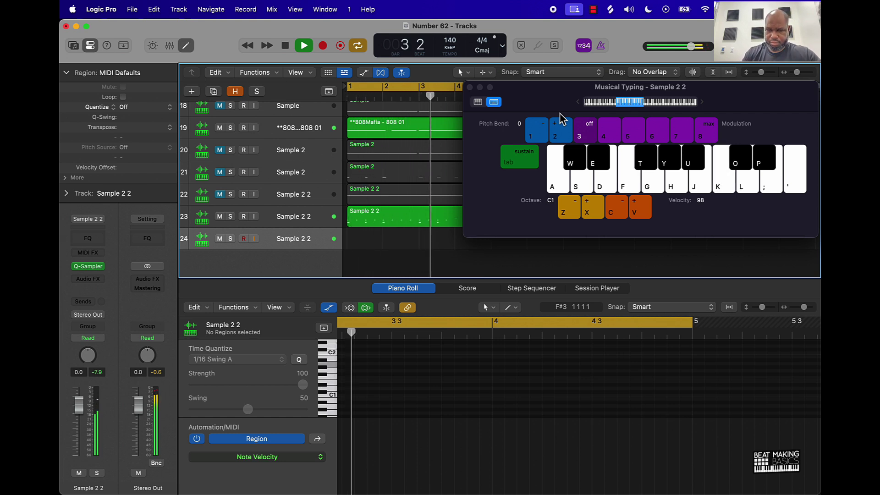
pyautogui.press('f')
pyautogui.press('f')
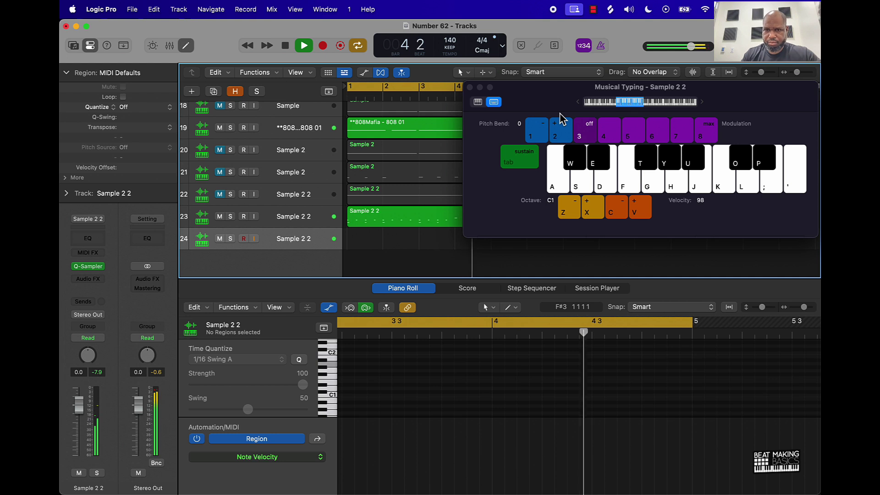
pyautogui.press('k')
pyautogui.press('f')
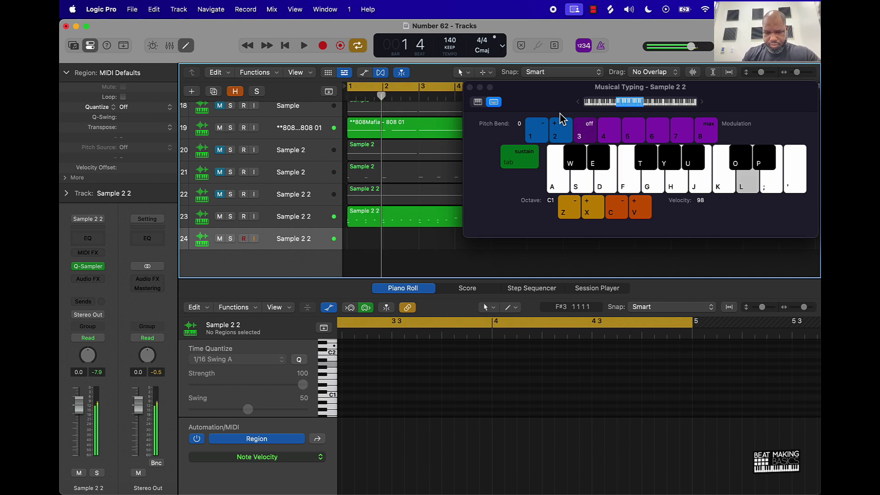
# Step: Record a slice pattern on track 24 with repeated F1 hits and a D2 hit in bar 4
pyautogui.press('f')
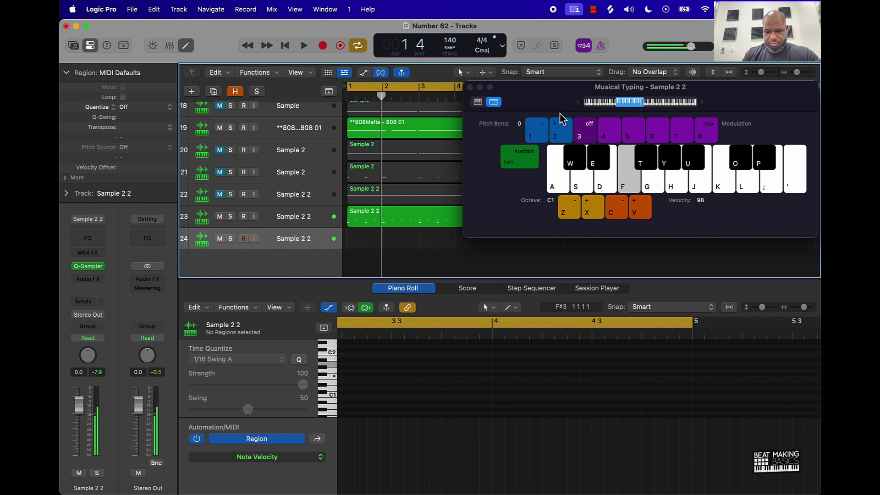
pyautogui.press('r')
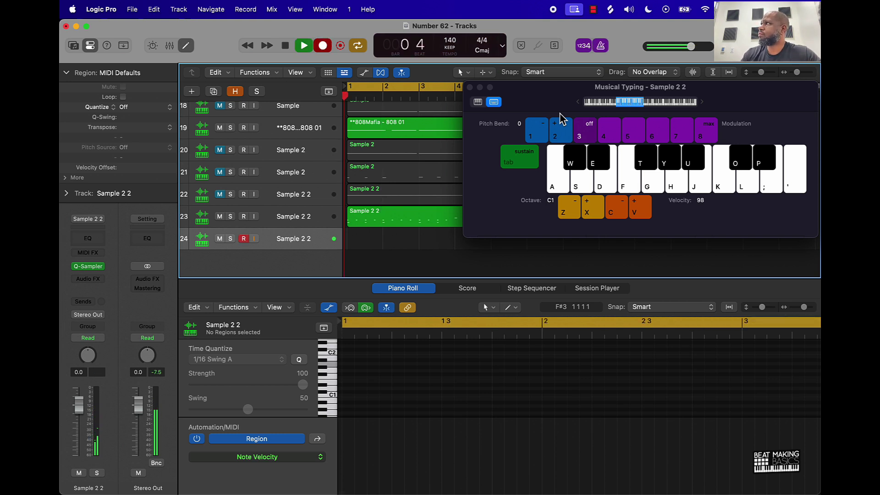
pyautogui.press('f')
pyautogui.press('f')
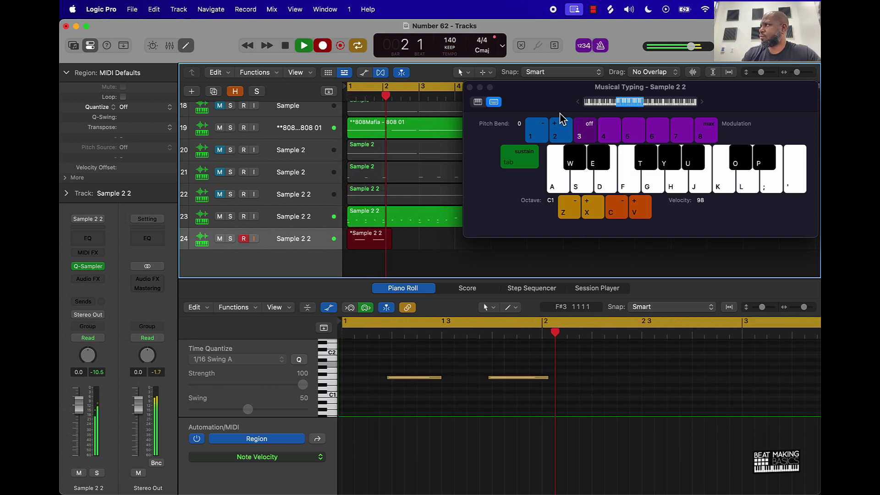
pyautogui.press('f')
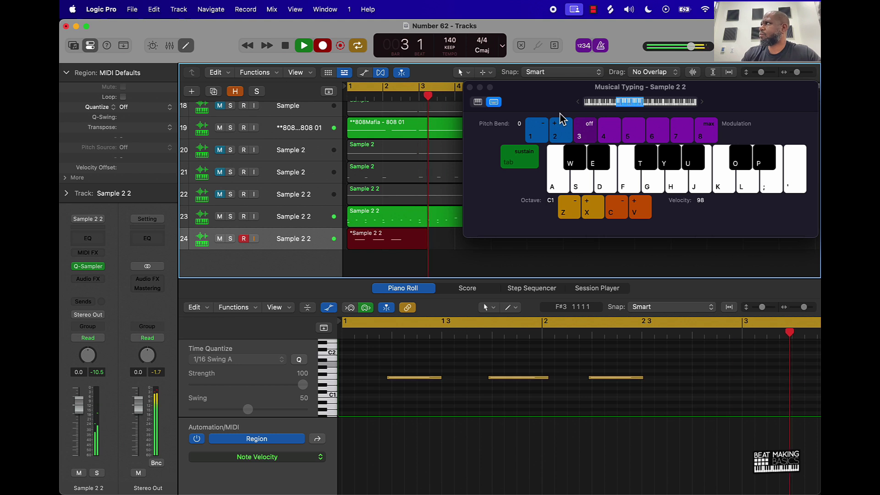
pyautogui.press('f')
pyautogui.press('f')
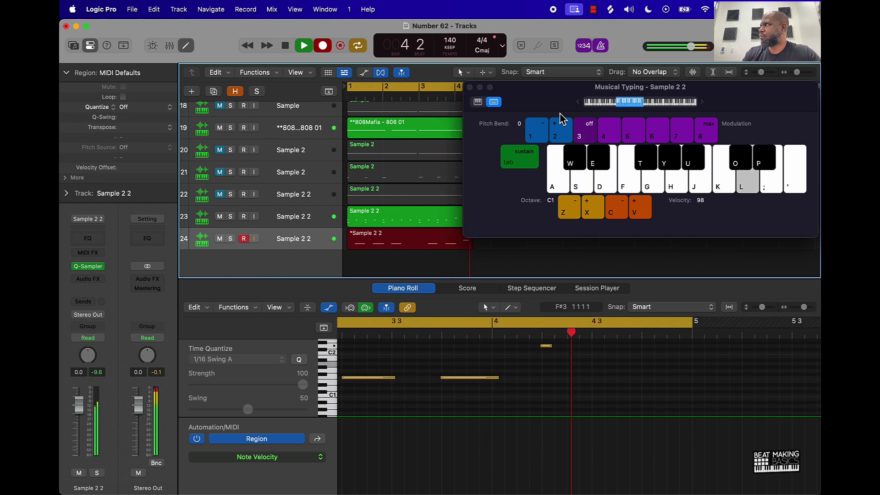
pyautogui.press('l')
pyautogui.press('f')
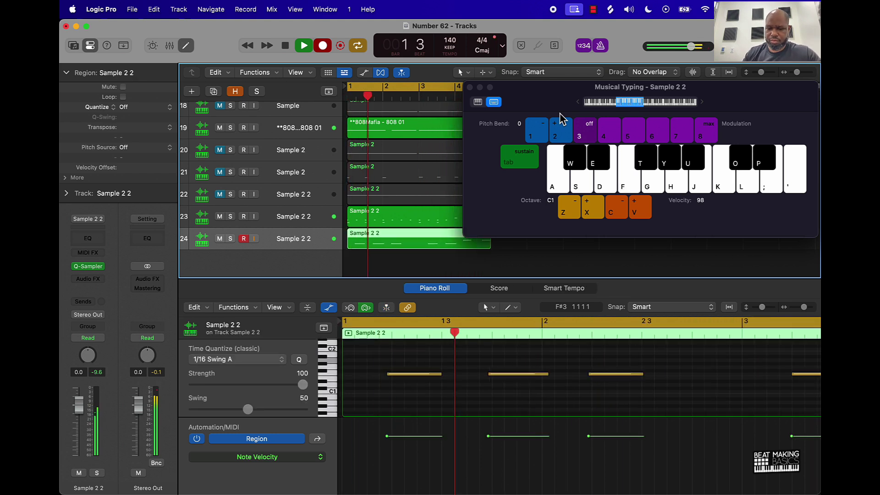
# Step: Overdub a C2 hit late in bar 2 of track 24 on the following cycle pass, playing F1 hits around it, and stop recording
pyautogui.press('f')
pyautogui.press('f')
pyautogui.press('k')
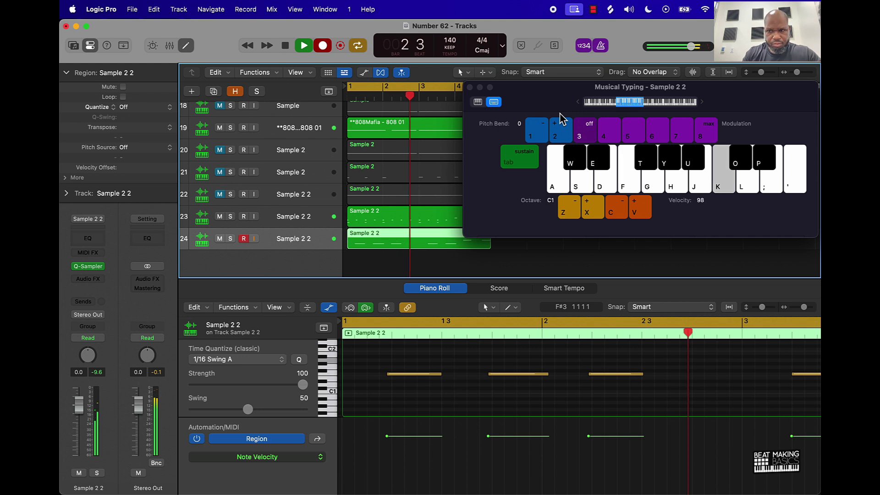
pyautogui.press('f')
pyautogui.press('f')
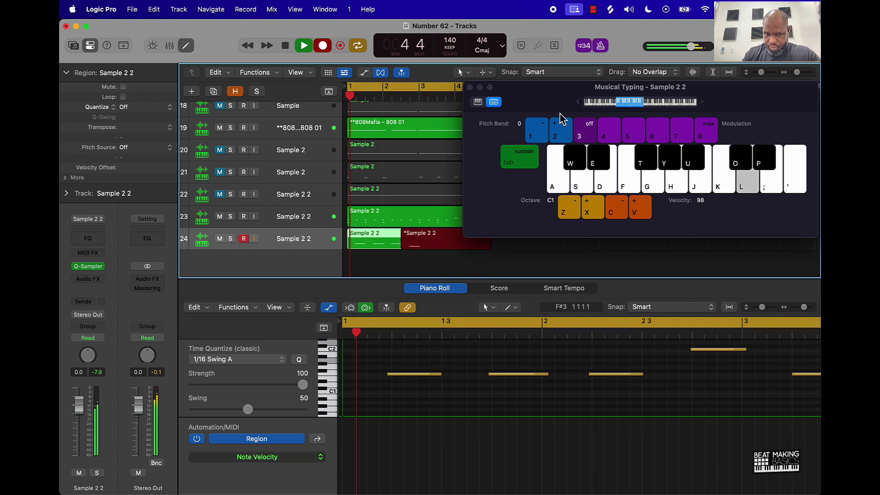
pyautogui.press('space')
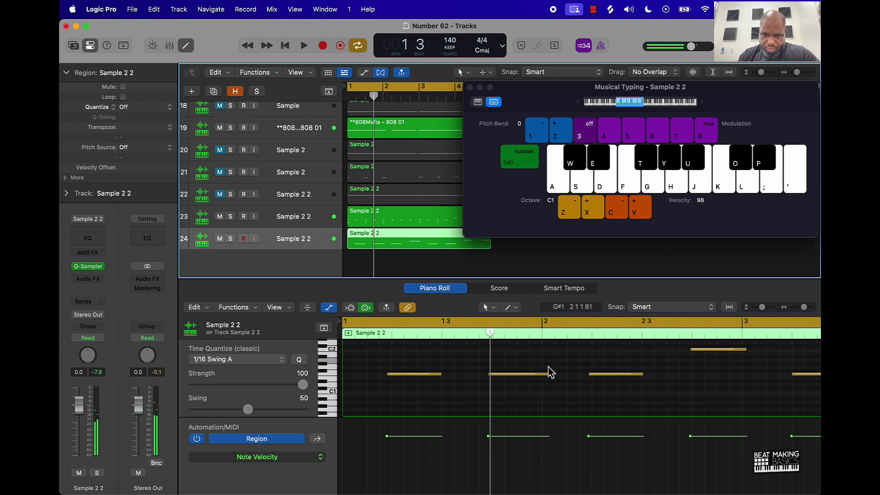
# Step: Quantize all notes in the new track 24 region to 1/16 Swing A and play back the beat
pyautogui.click(564, 395)
pyautogui.press('super+a')
pyautogui.click(299, 360)
pyautogui.press('space')
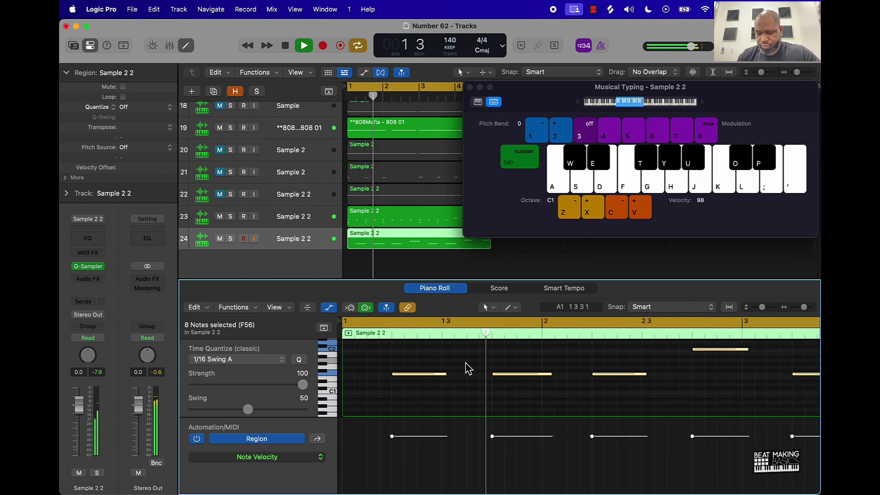
pyautogui.press('space')
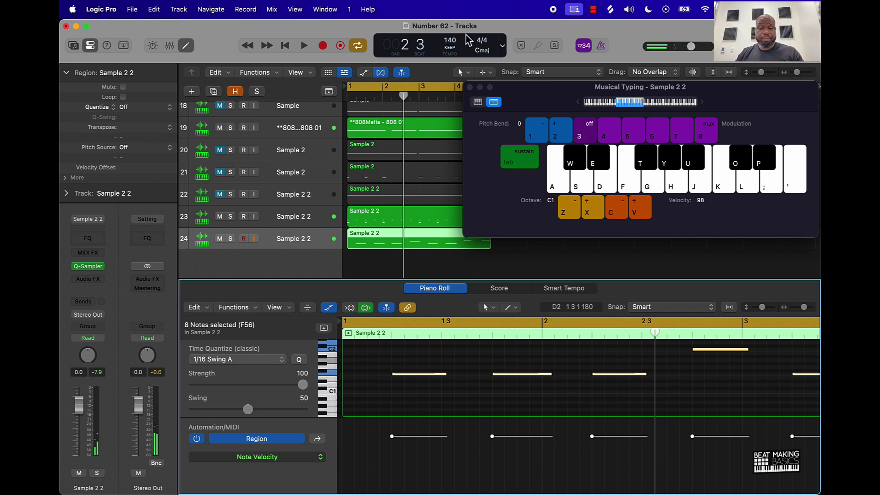
# Step: Deselect the track 24 region and close Musical Typing
pyautogui.click(555, 269)
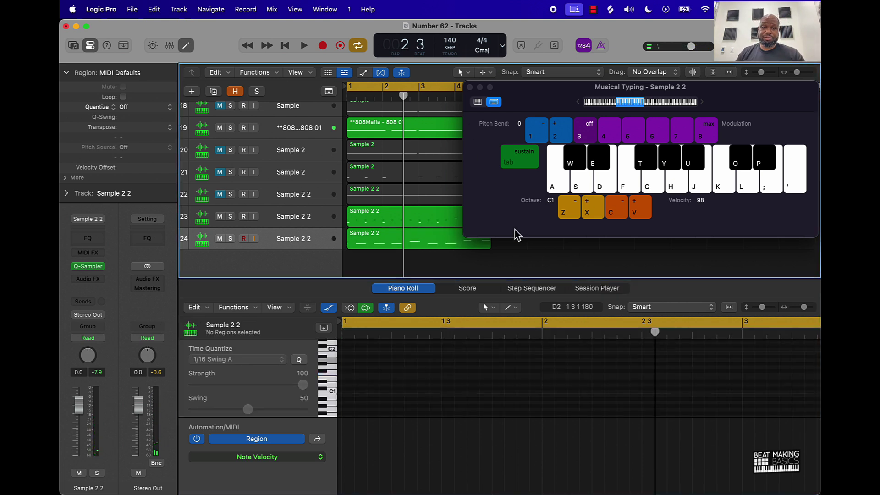
pyautogui.click(470, 87)
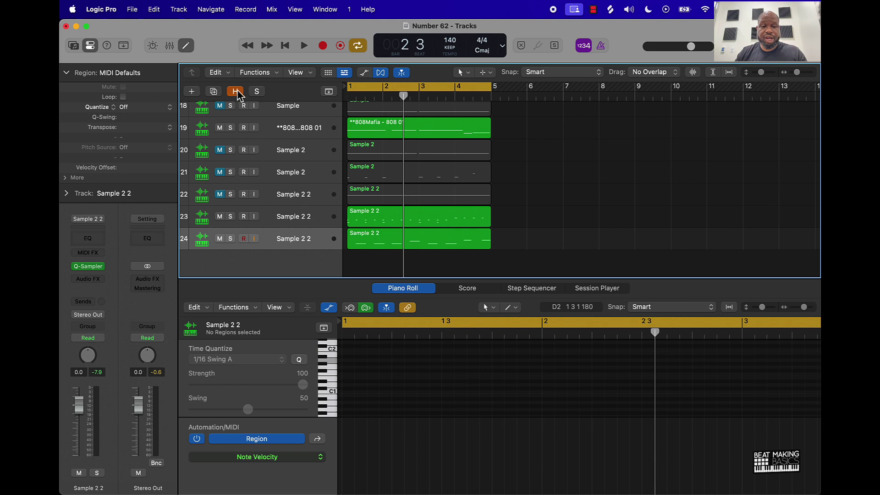